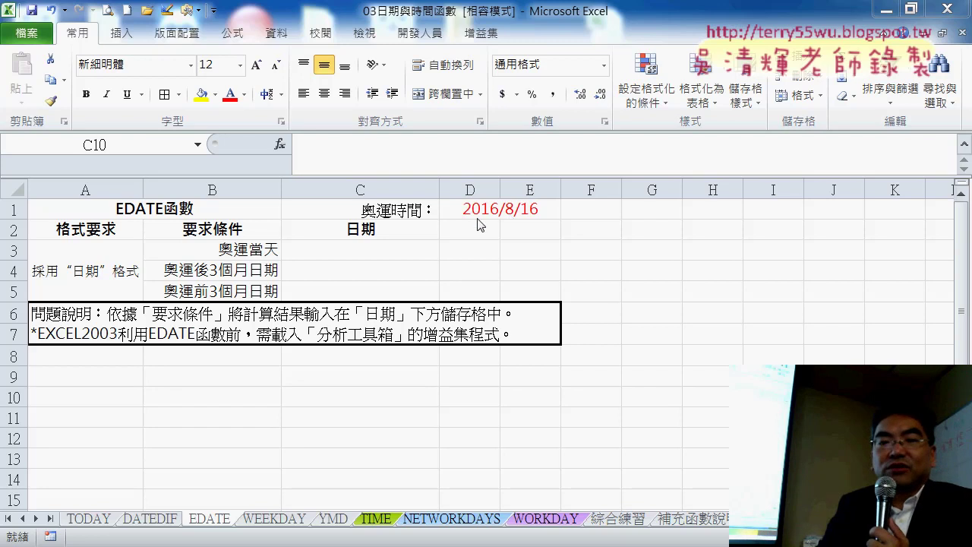
# Change the year of the Olympic date in D1 from 2016 to 2020, giving 2020/8/16.
pyautogui.click(484, 210)
pyautogui.doubleClick(483, 209)
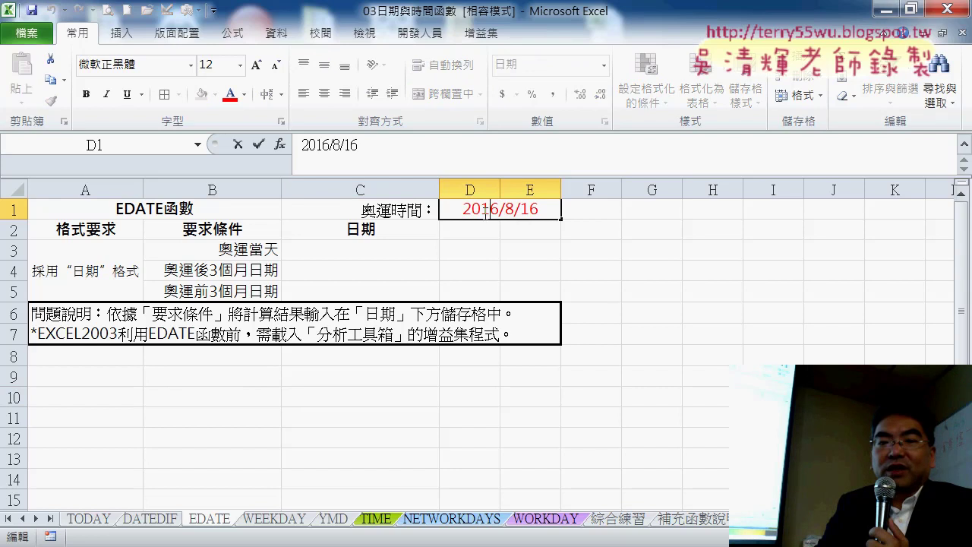
pyautogui.moveTo(480, 209); pyautogui.dragTo(504, 210)
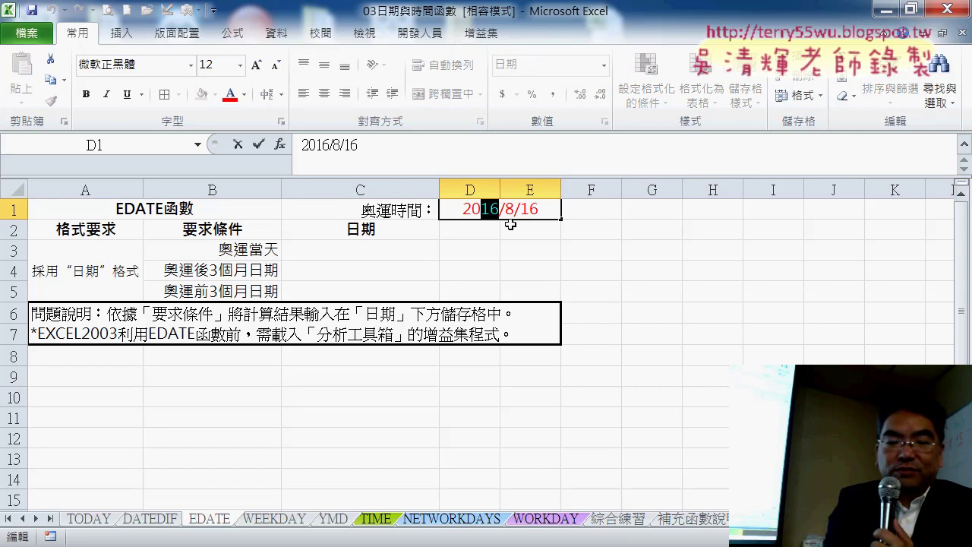
pyautogui.write('20')
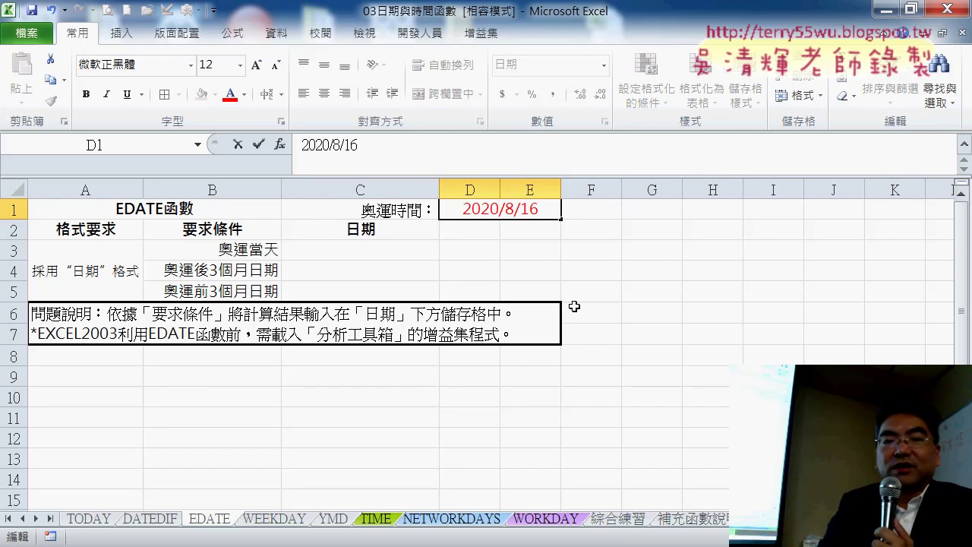
pyautogui.click(383, 253)
# Link C3 to D1 with =D1 so it shows 2020年8月16日.
pyautogui.click(321, 151)
pyautogui.write('=')
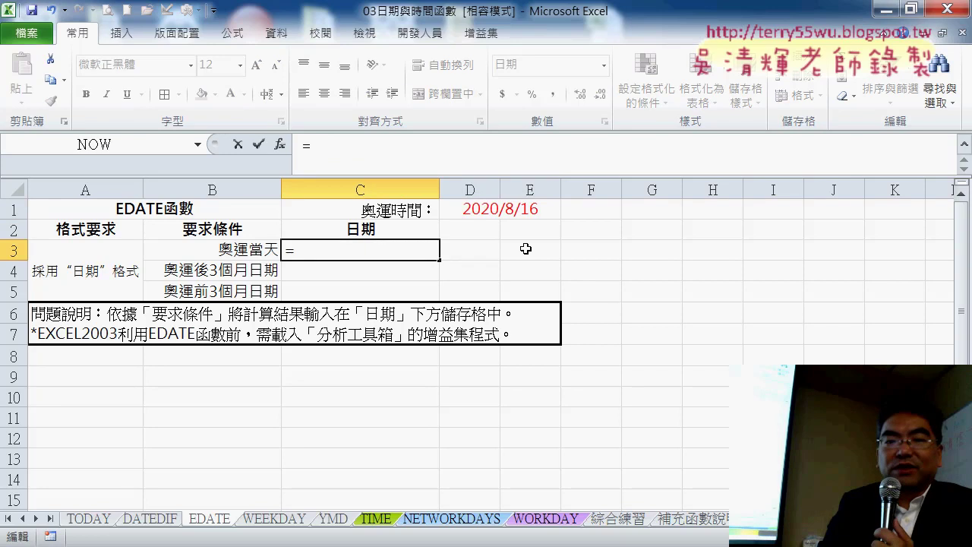
pyautogui.click(501, 216)
pyautogui.click(258, 144)
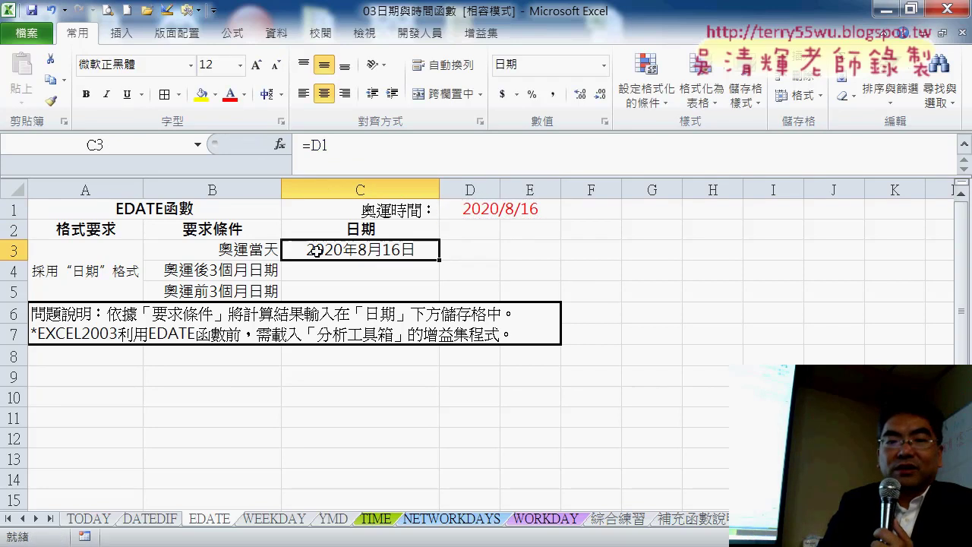
pyautogui.click(363, 272)
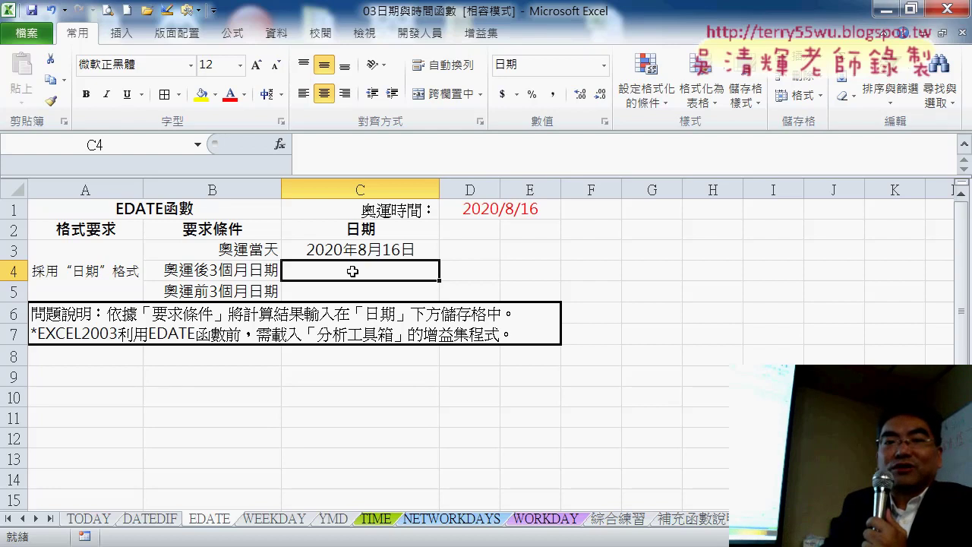
# Insert the DATE function in C4 and set its Year argument to year(C3).
pyautogui.click(280, 144)
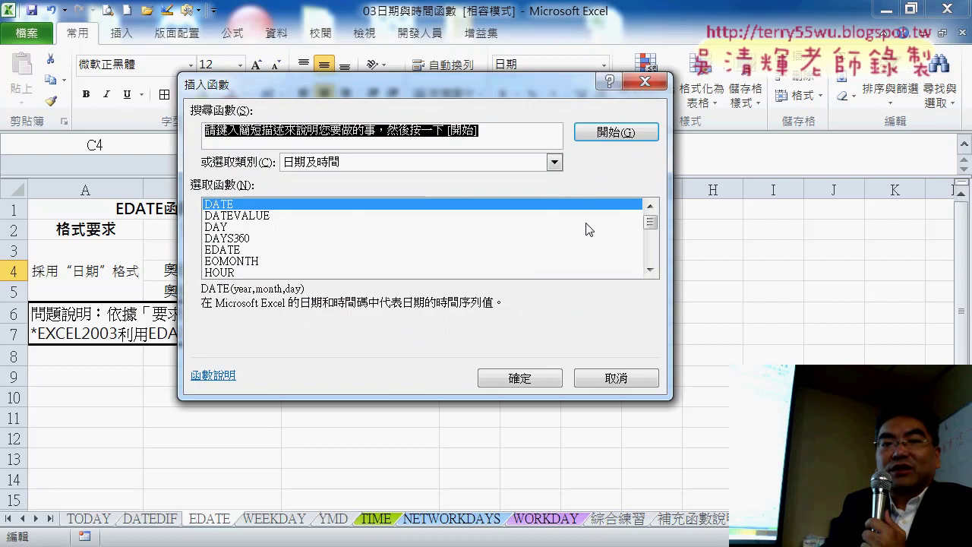
pyautogui.doubleClick(259, 205)
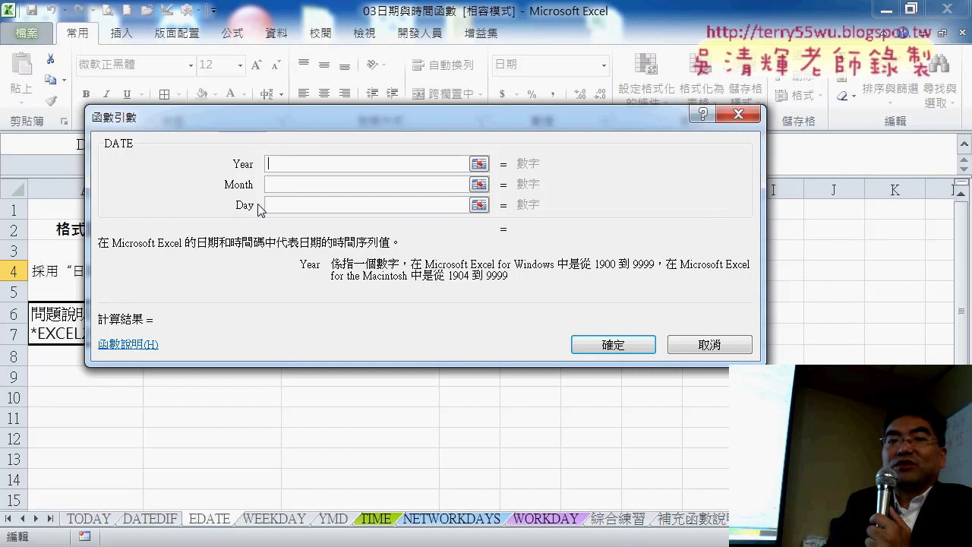
pyautogui.moveTo(314, 119); pyautogui.dragTo(668, 135)
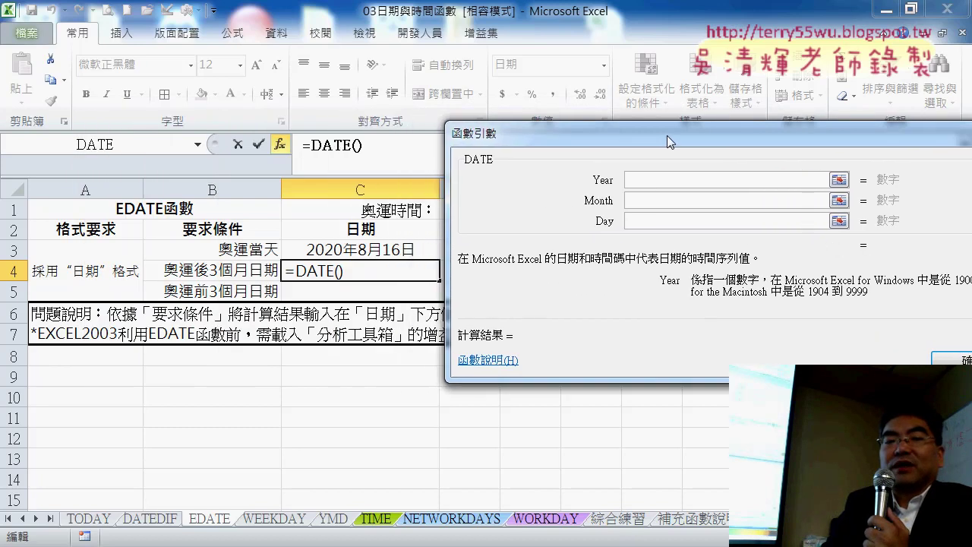
pyautogui.click(651, 177)
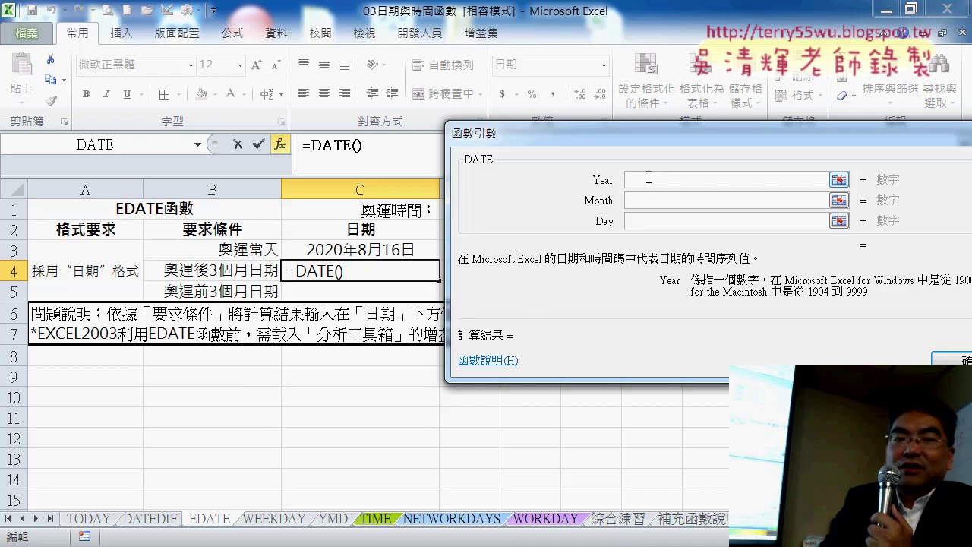
pyautogui.click(400, 252)
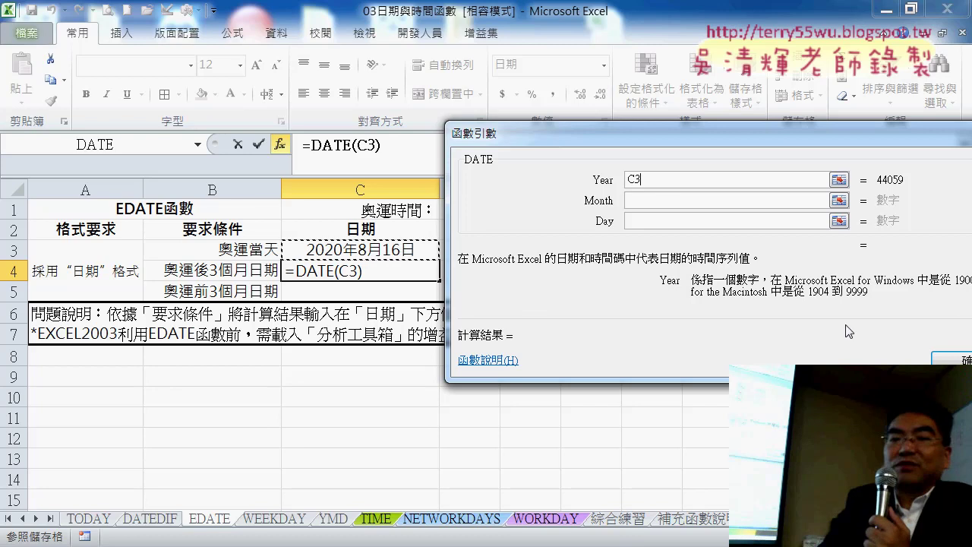
pyautogui.click(627, 179)
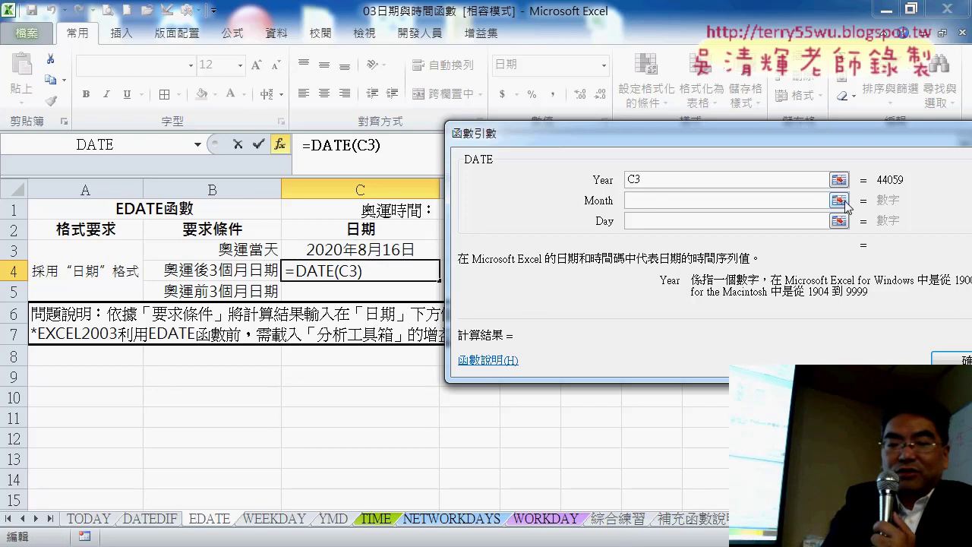
pyautogui.write('year')
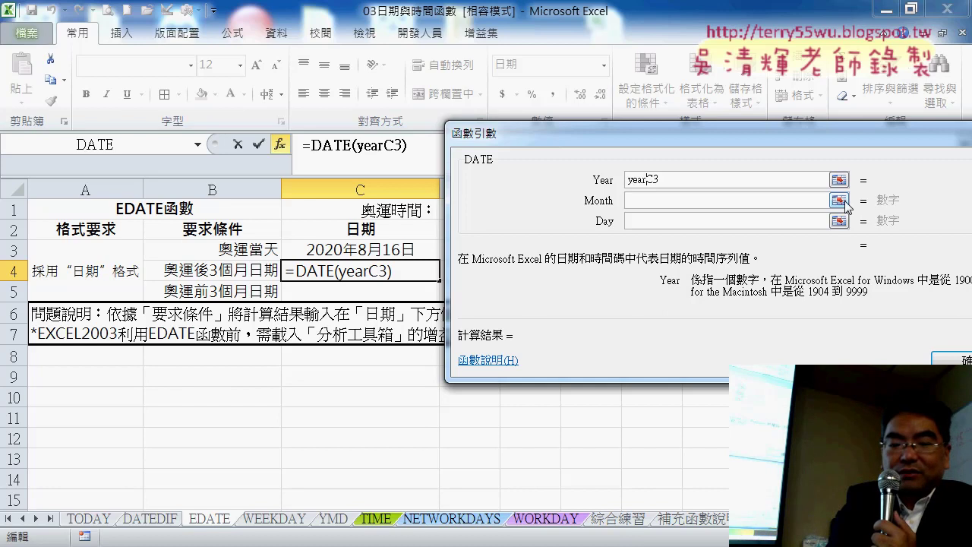
pyautogui.write('(C3')
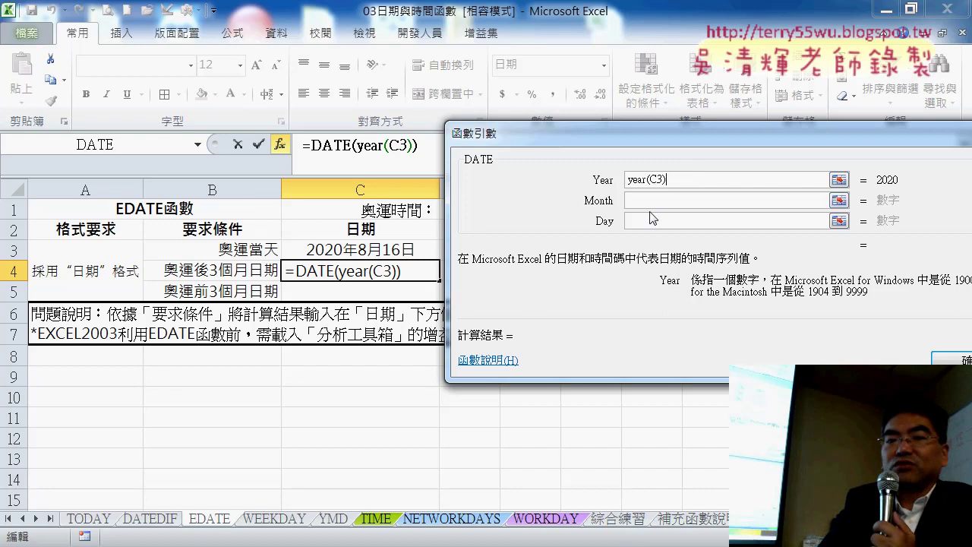
# Set Month to month(C3)+3 and Day to day(C3), giving 2020年11月16日.
pyautogui.click(655, 198)
pyautogui.write('mo')
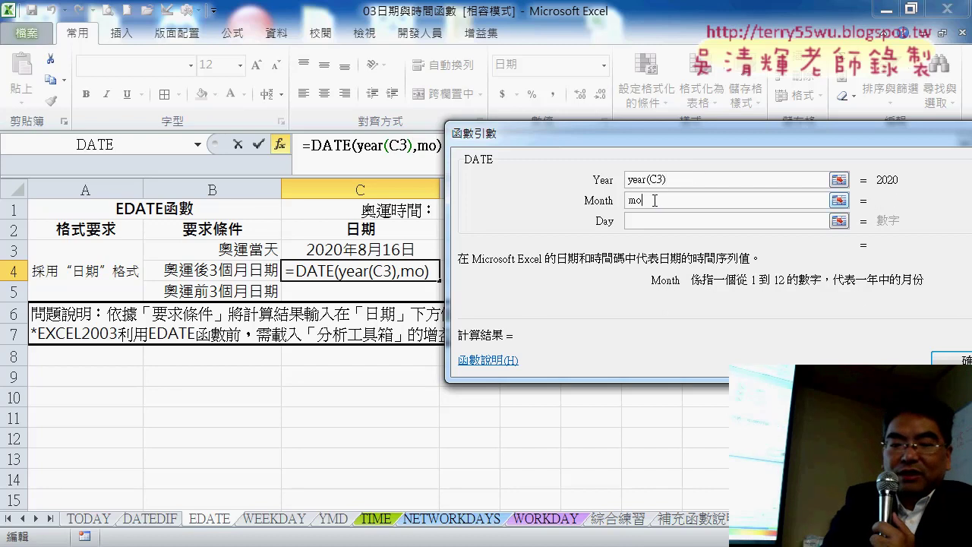
pyautogui.write('nth(')
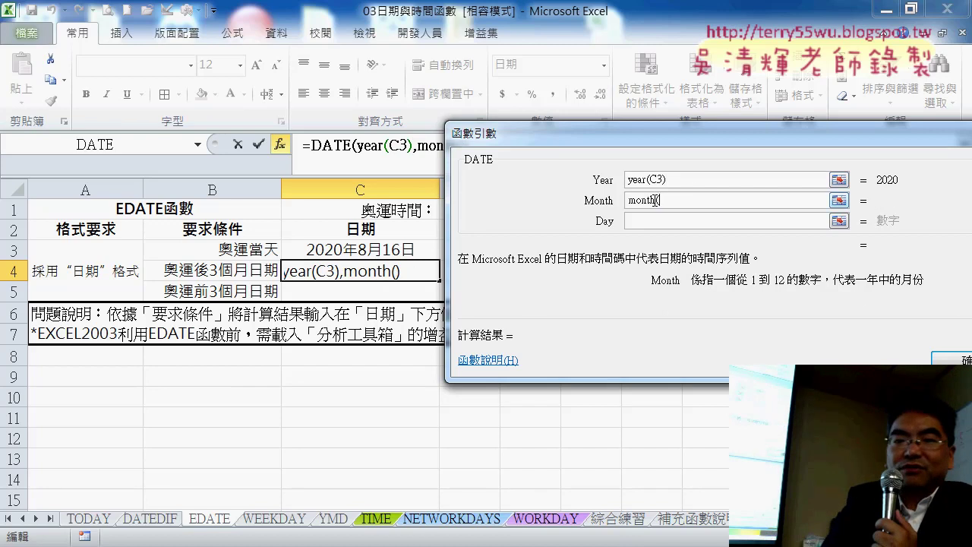
pyautogui.click(395, 247)
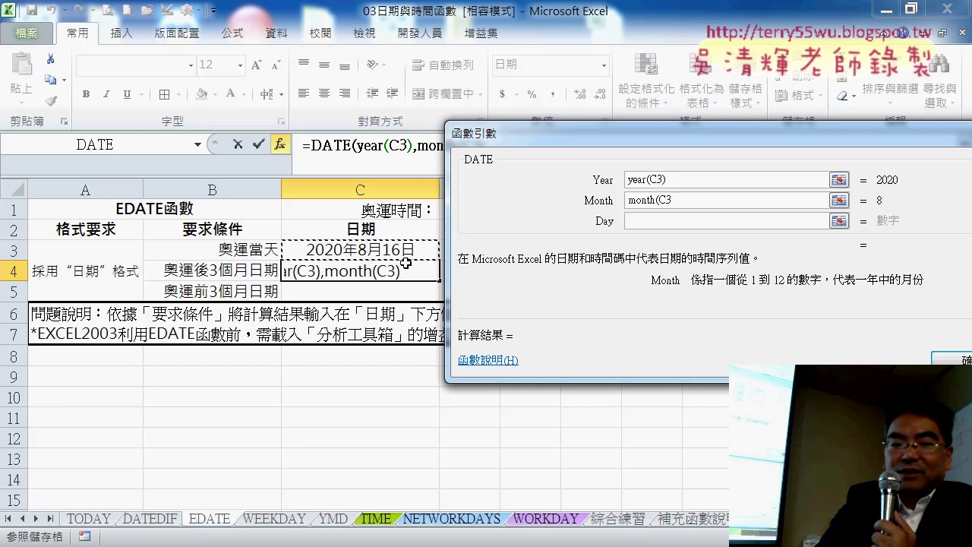
pyautogui.write(')')
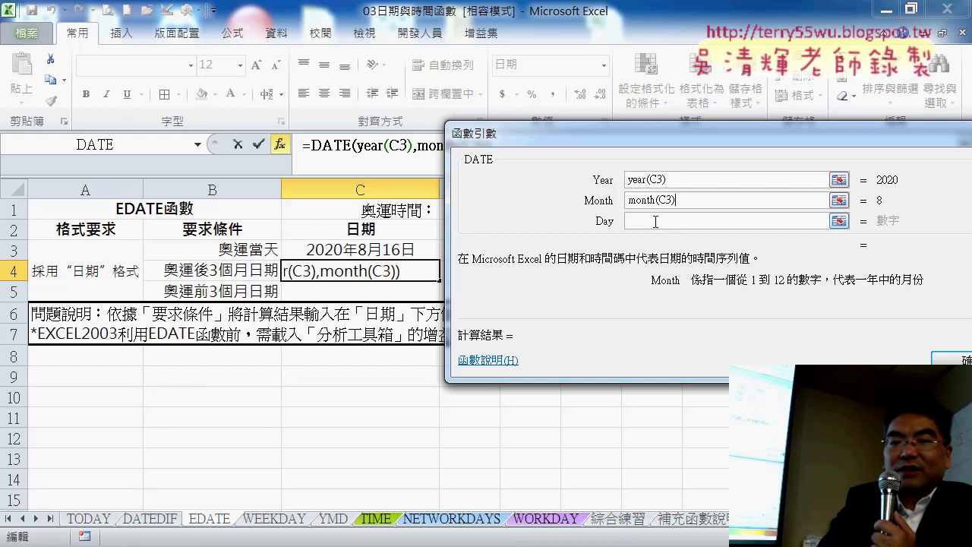
pyautogui.click(655, 221)
pyautogui.write('day(')
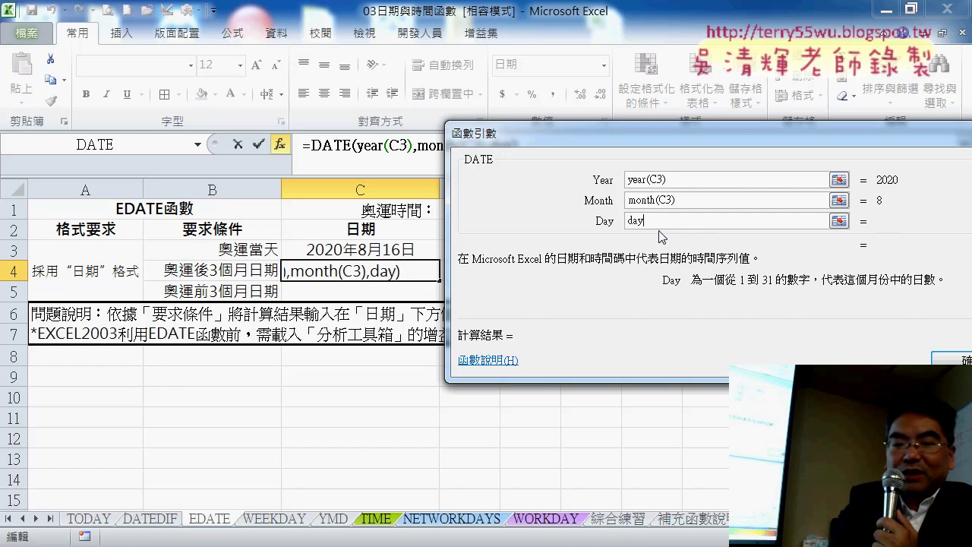
pyautogui.click(332, 239)
pyautogui.write(')')
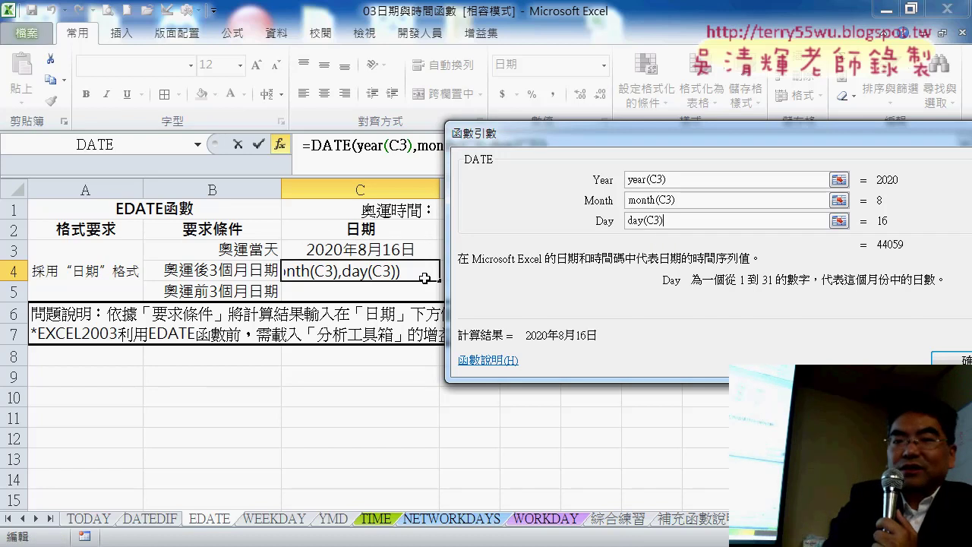
pyautogui.click(720, 201)
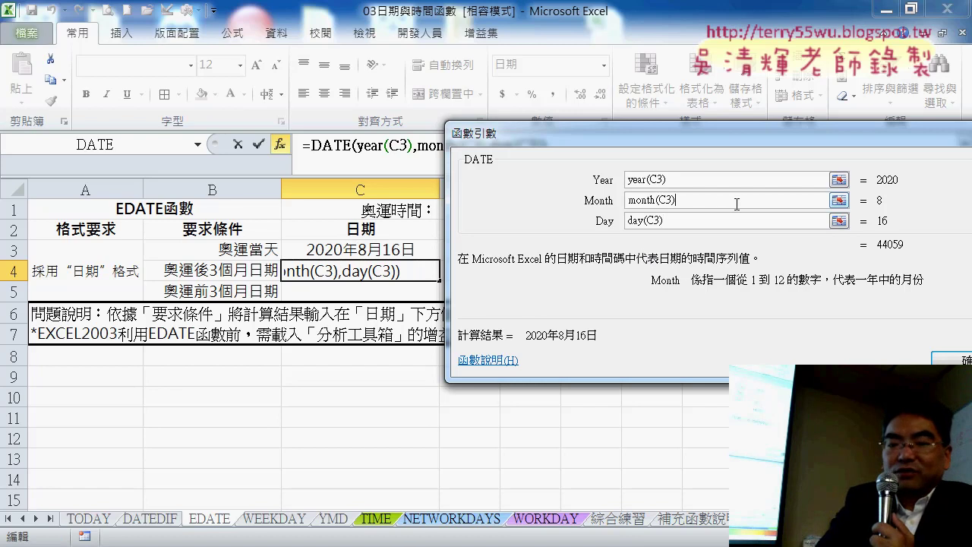
pyautogui.write('+')
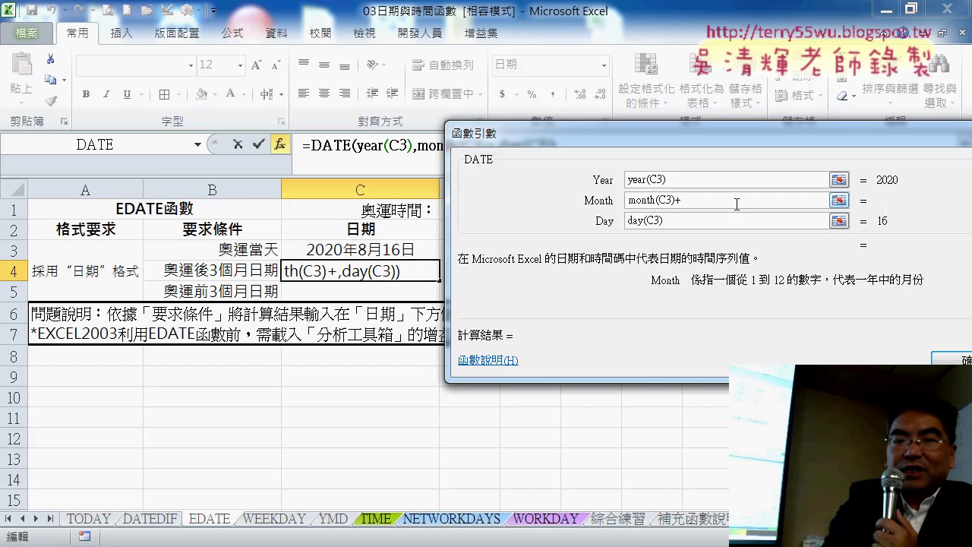
pyautogui.write('3')
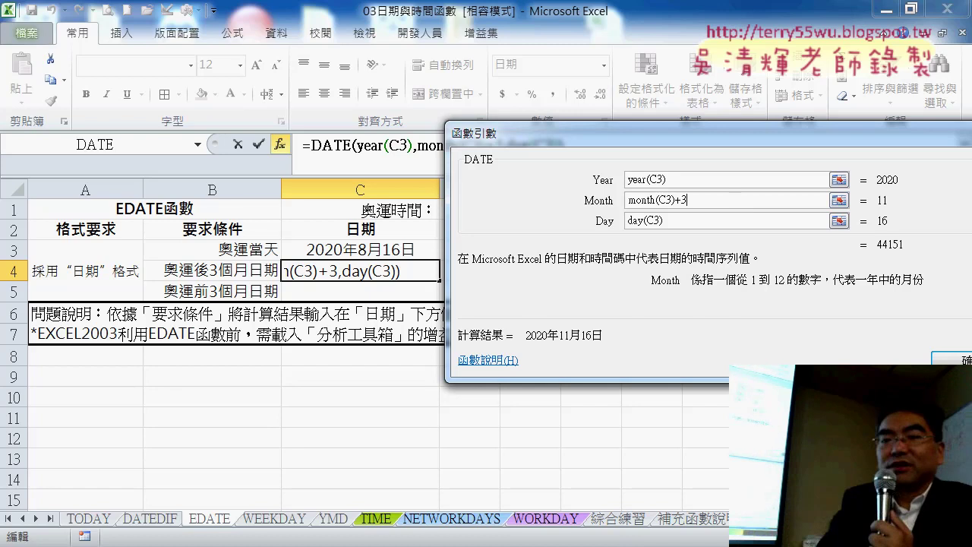
pyautogui.click(951, 354)
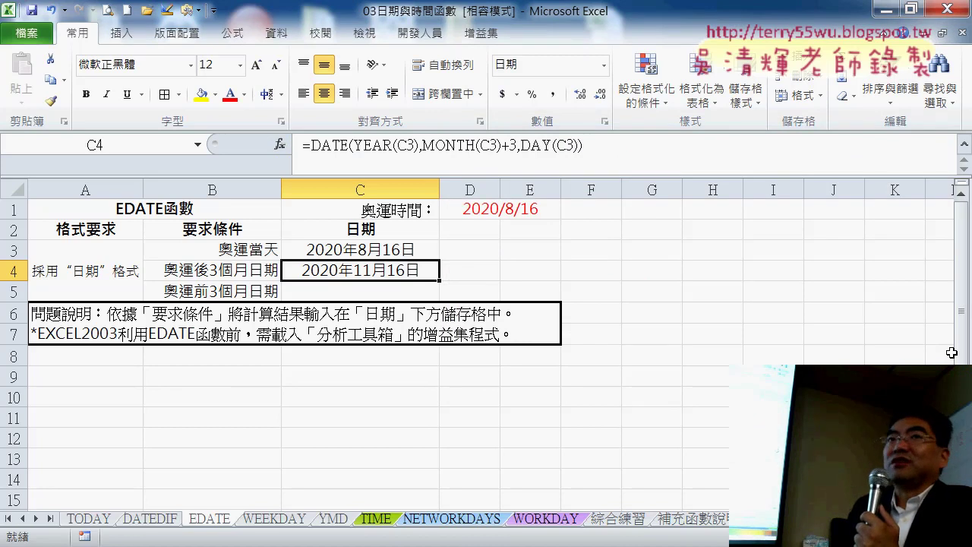
# Widen column D and enter =EDATE(C3,3) in D4, which shows 44151.
pyautogui.click(465, 270)
pyautogui.moveTo(501, 189); pyautogui.dragTo(540, 189)
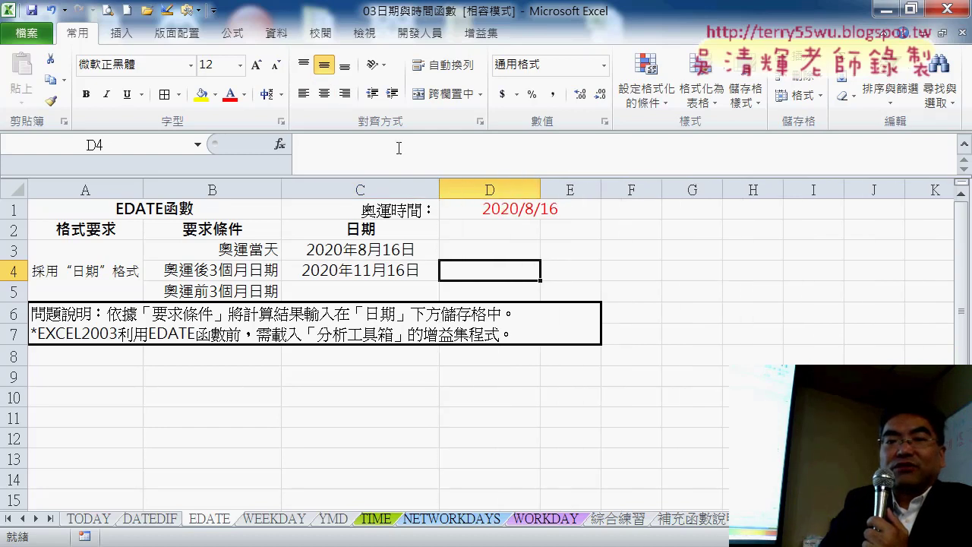
pyautogui.click(279, 144)
pyautogui.click(542, 267)
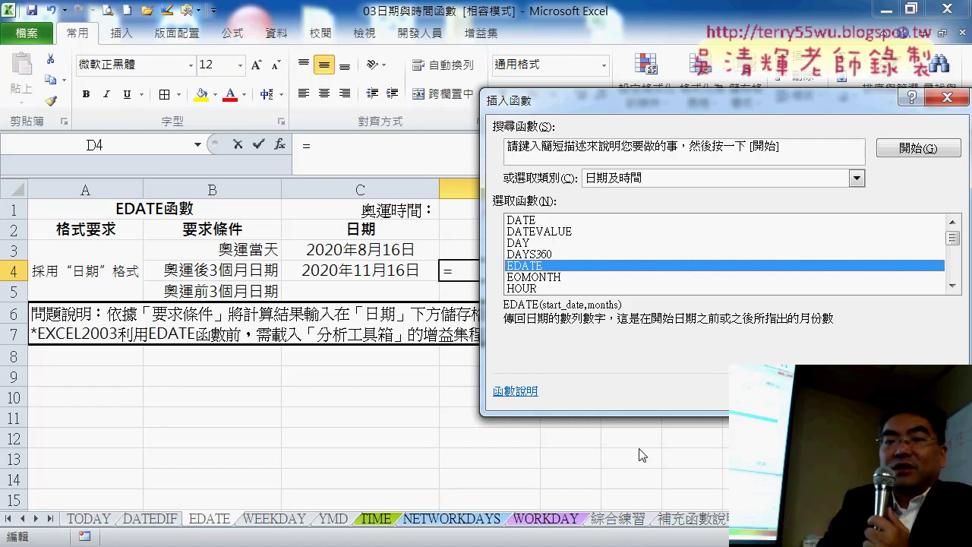
pyautogui.press('Return')
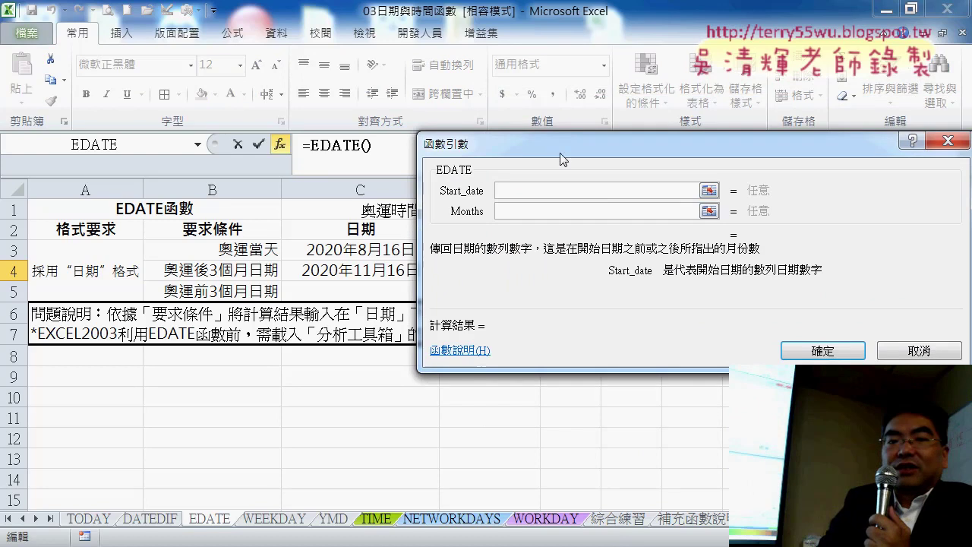
pyautogui.moveTo(716, 140); pyautogui.dragTo(441, 290)
pyautogui.click(410, 250)
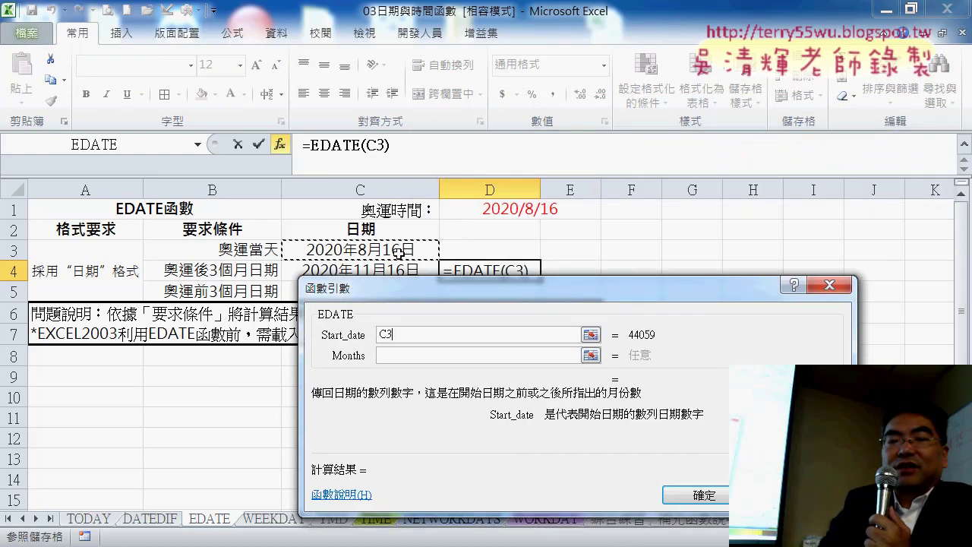
pyautogui.click(407, 355)
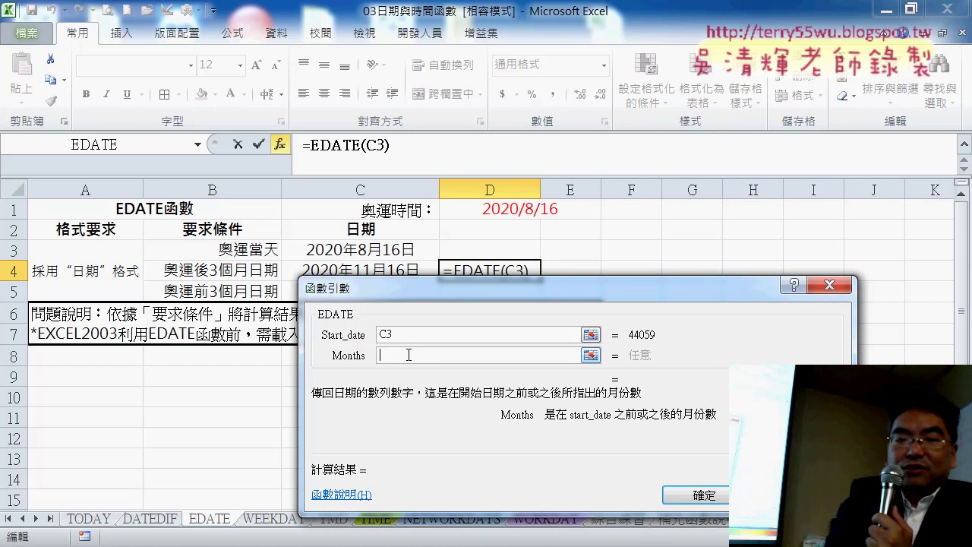
pyautogui.write(',3')
pyautogui.click(714, 501)
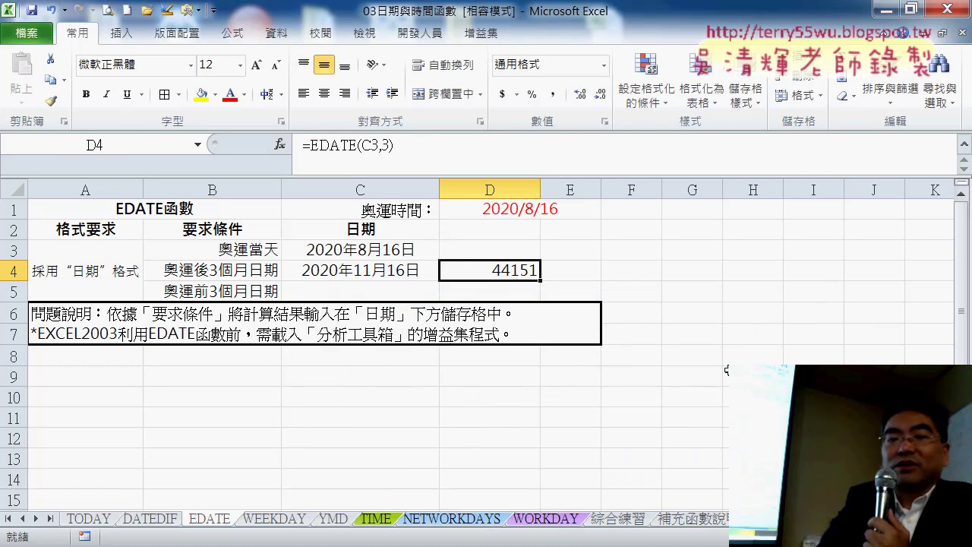
# Apply a Date number format to D4 so it displays 2020/11/16.
pyautogui.rightClick(494, 274)
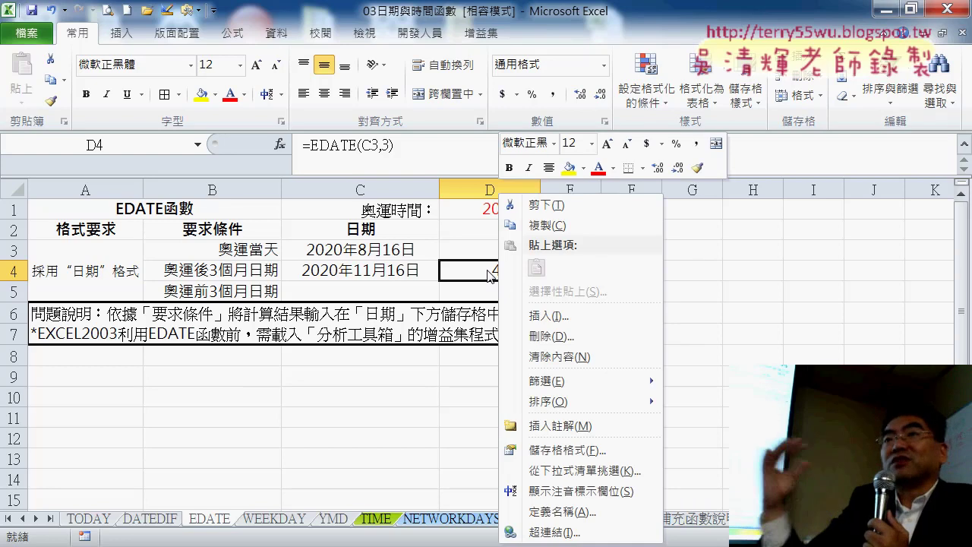
pyautogui.click(558, 450)
pyautogui.click(307, 265)
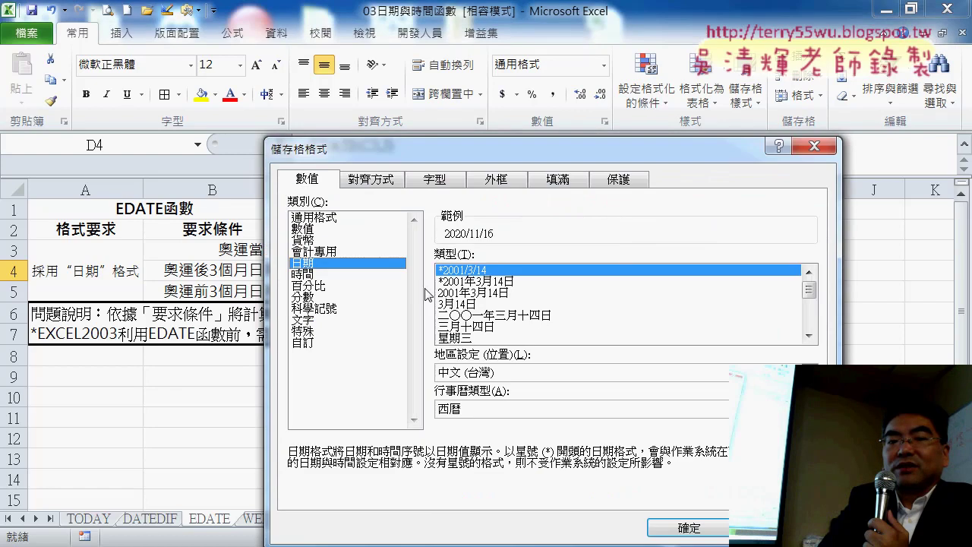
pyautogui.click(687, 527)
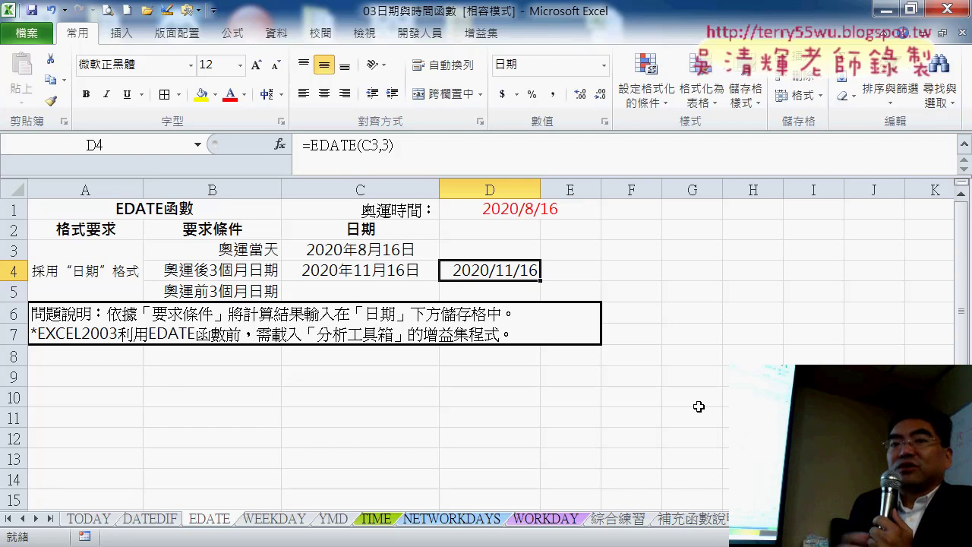
# Switch to the 綜合練習 sheet and view its 一月–十二月 calendar grid.
pyautogui.click(622, 520)
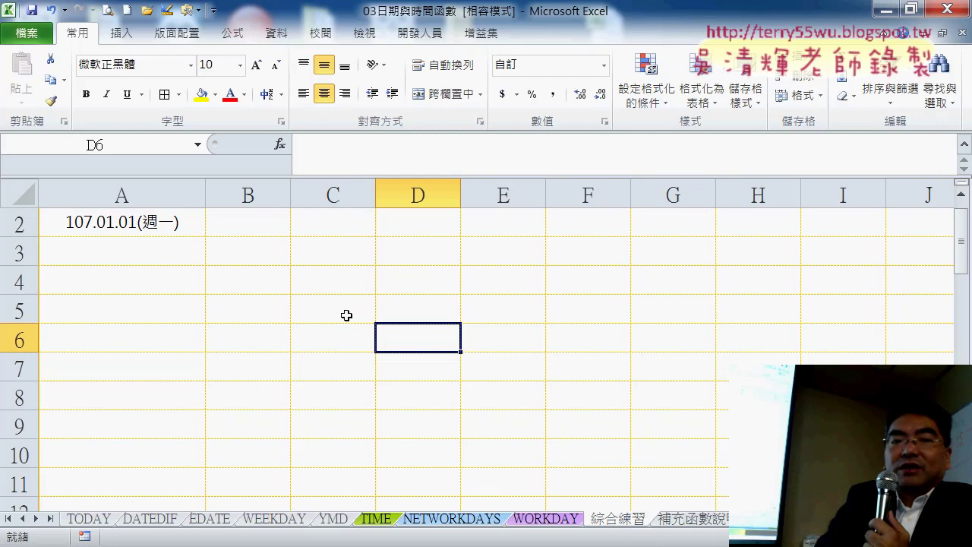
pyautogui.keyDown('ctrl'); pyautogui.scroll(-2, 486, 342); pyautogui.keyUp('ctrl')
pyautogui.scroll(1, 485, 342)
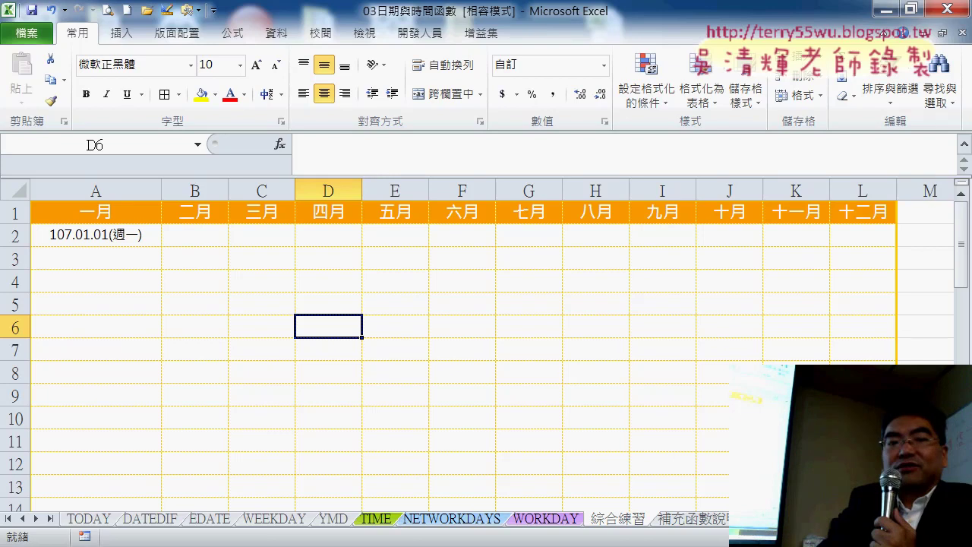
pyautogui.click(197, 237)
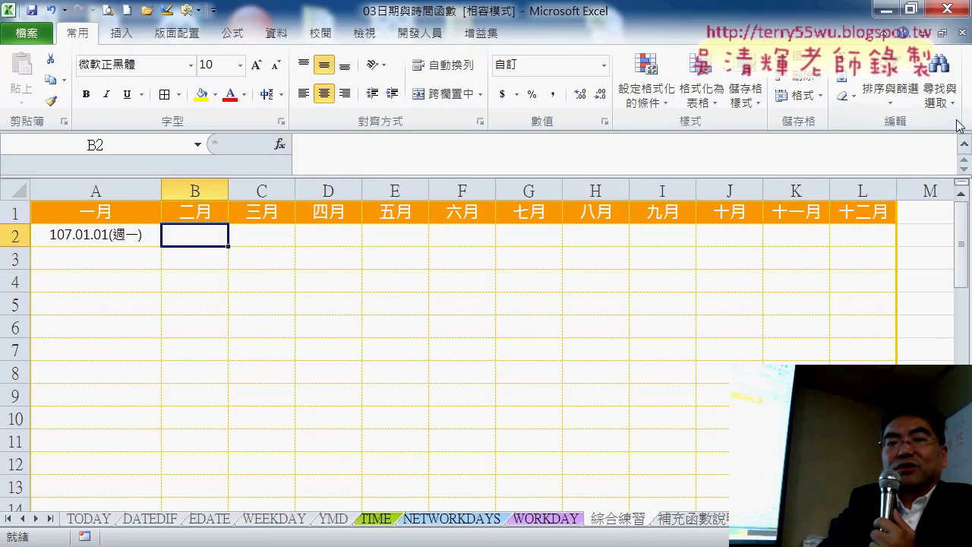
# Enter =EDATE(A2,1) in B2 to get the first of February.
pyautogui.click(963, 152)
pyautogui.click(280, 144)
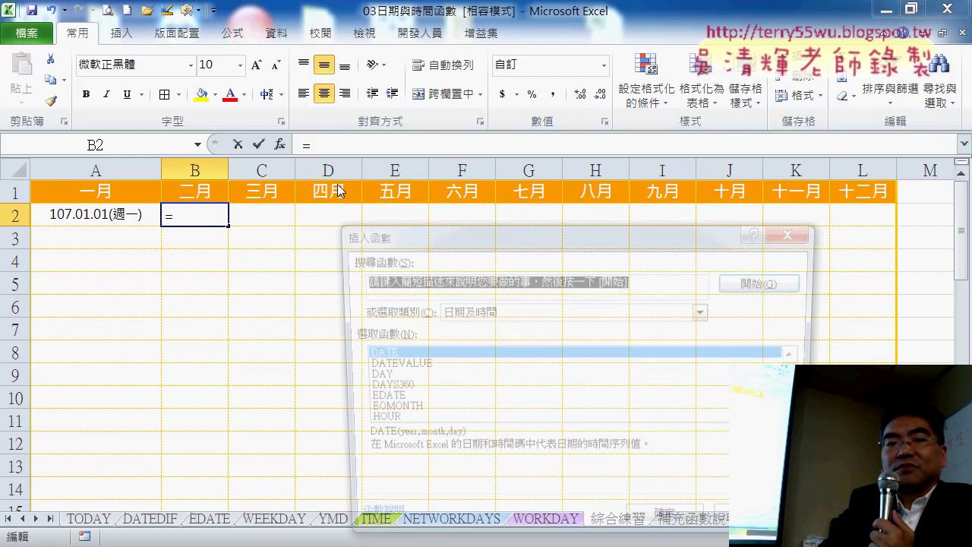
pyautogui.doubleClick(384, 400)
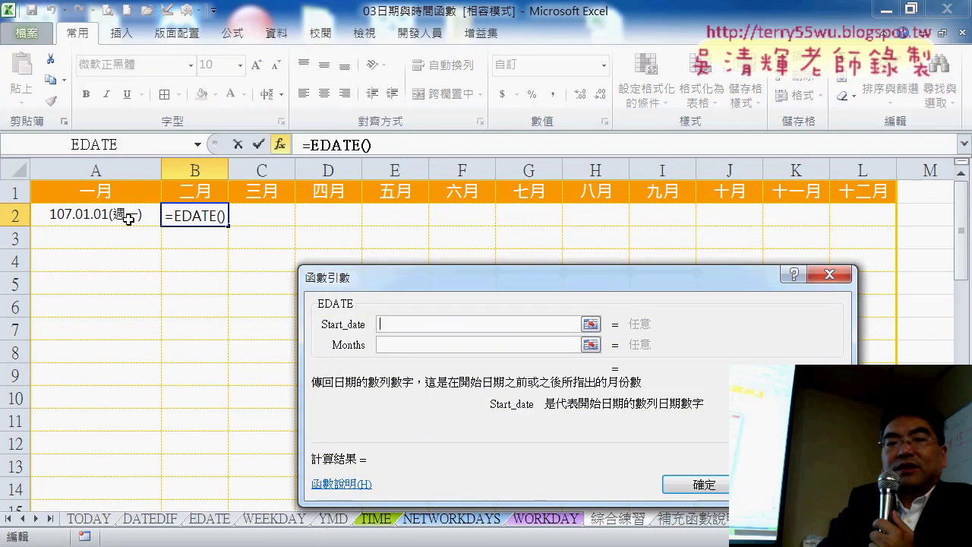
pyautogui.click(126, 217)
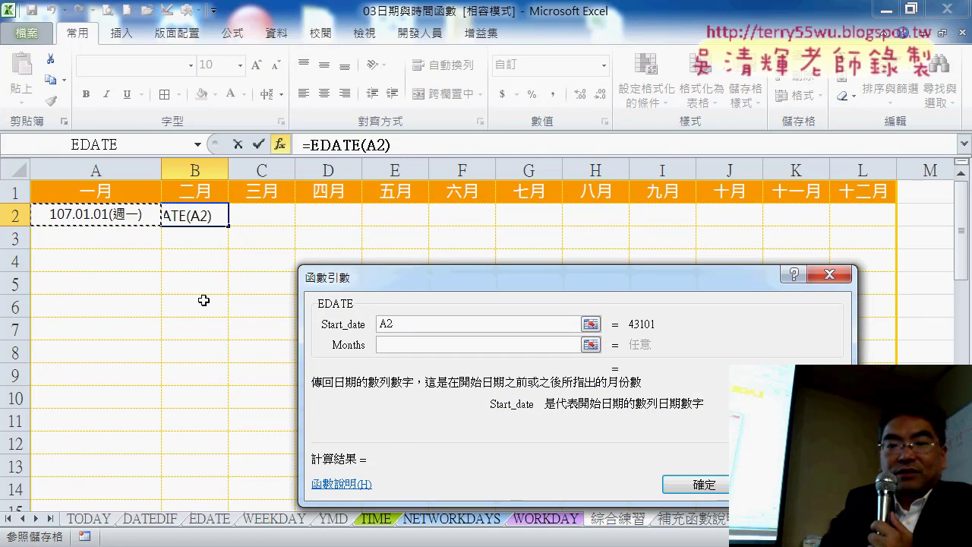
pyautogui.click(384, 344)
pyautogui.write('1')
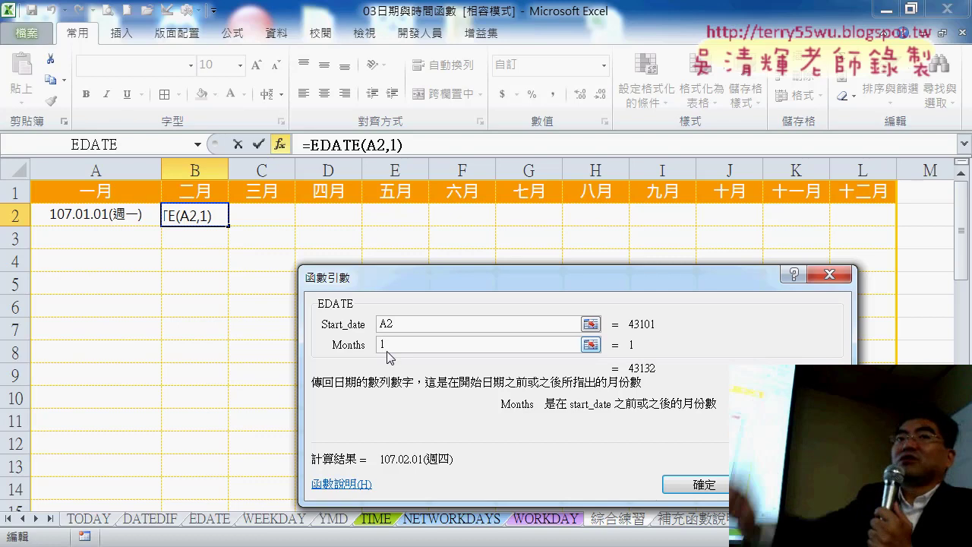
pyautogui.click(703, 487)
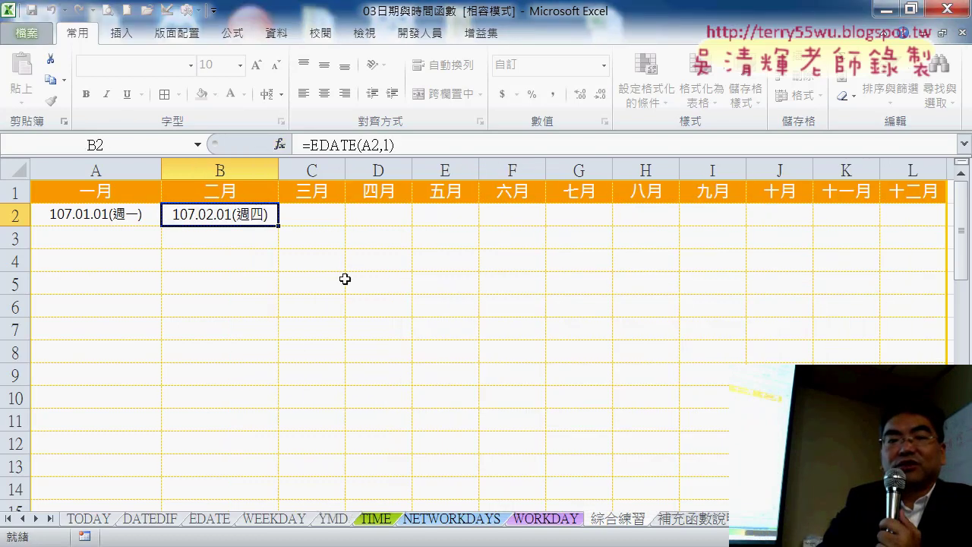
# Fill the EDATE formula across row 2 to December and auto-fit the column widths.
pyautogui.moveTo(278, 225); pyautogui.dragTo(939, 223)
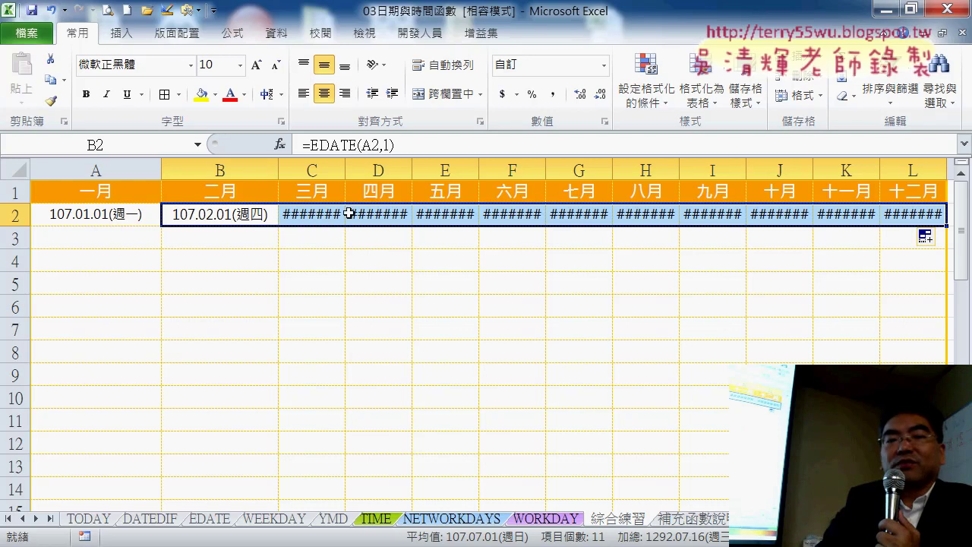
pyautogui.click(808, 101)
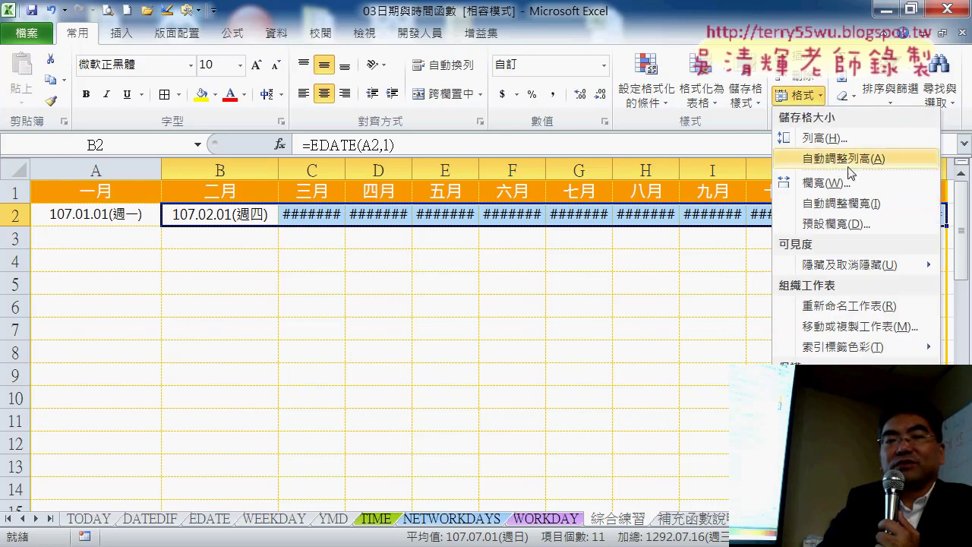
pyautogui.click(856, 205)
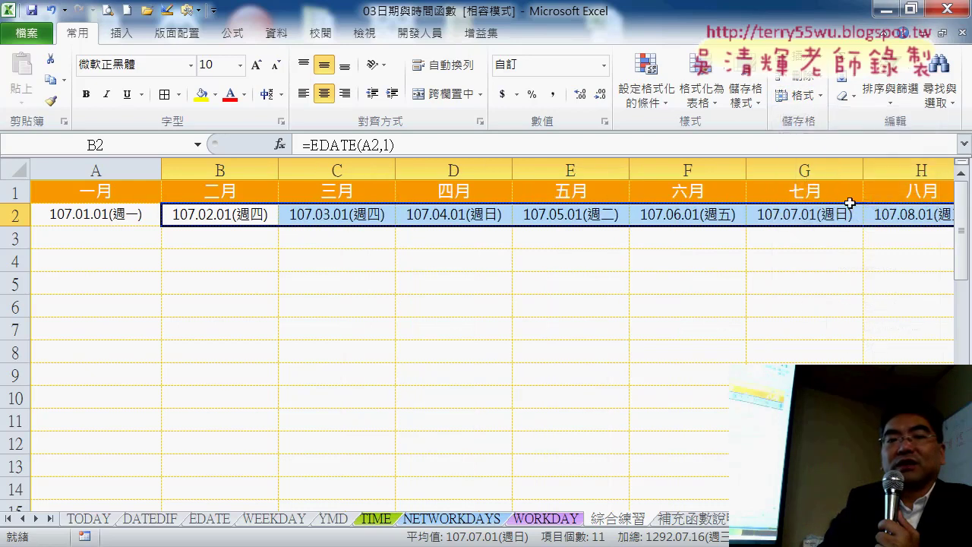
pyautogui.click(332, 216)
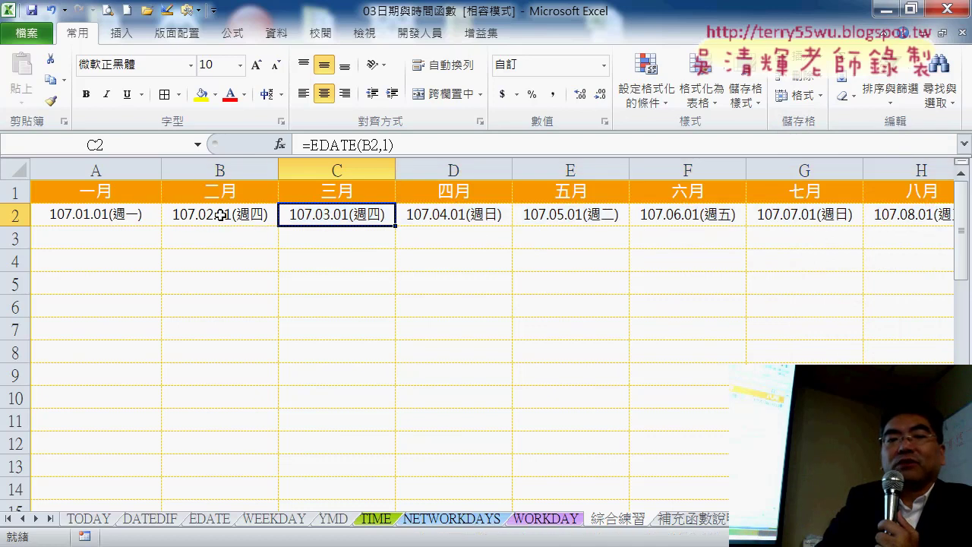
pyautogui.click(220, 216)
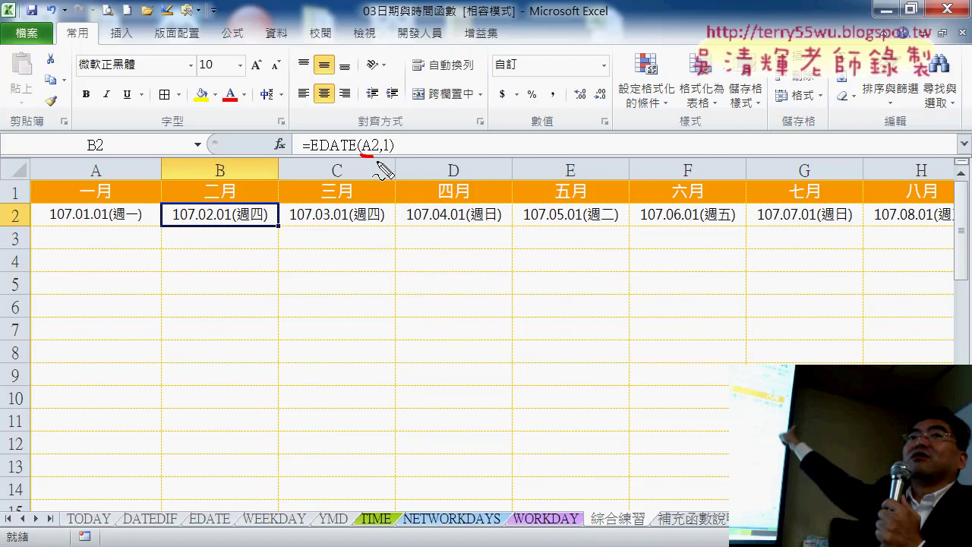
pyautogui.press('Escape')
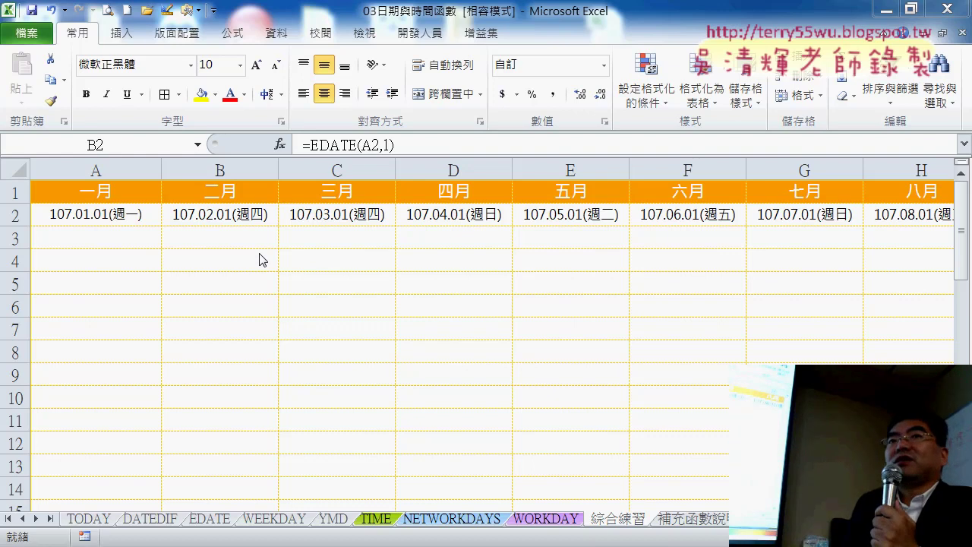
pyautogui.click(120, 236)
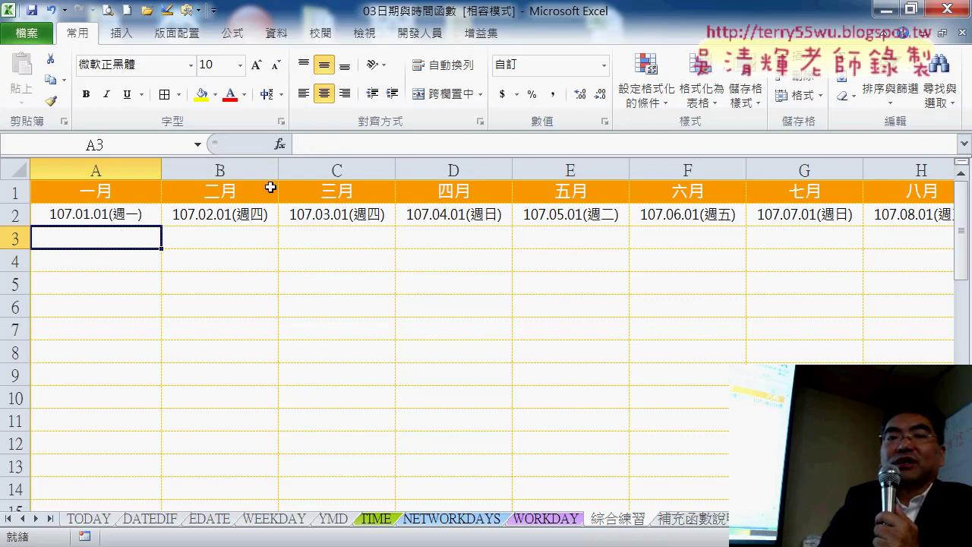
# Enter =A2+1 in A3 so it shows 107.01.02(週二).
pyautogui.press('F2')
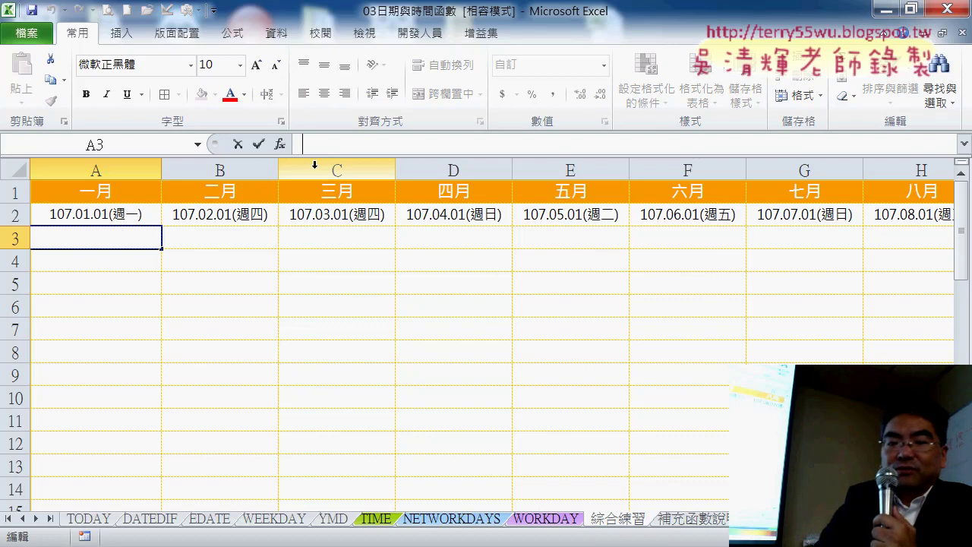
pyautogui.write('=')
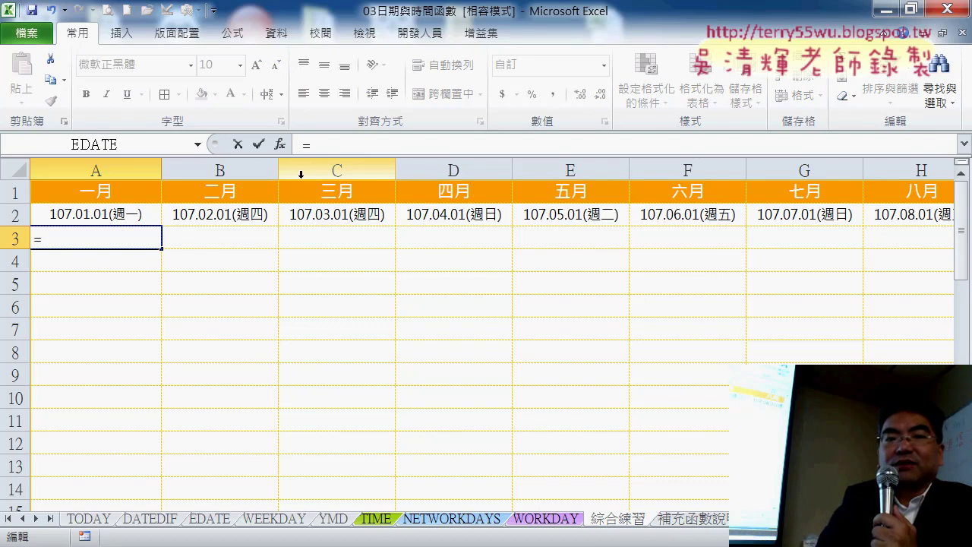
pyautogui.click(104, 215)
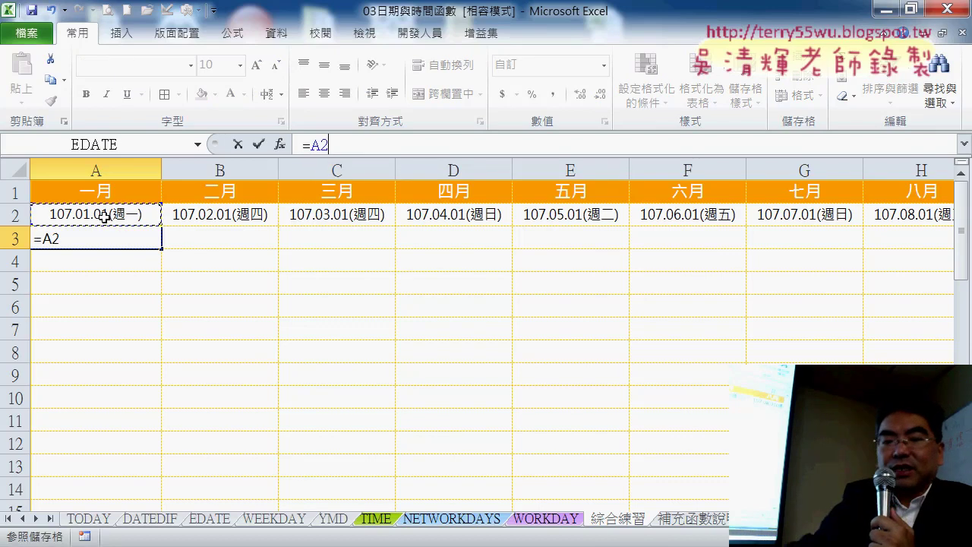
pyautogui.write('+')
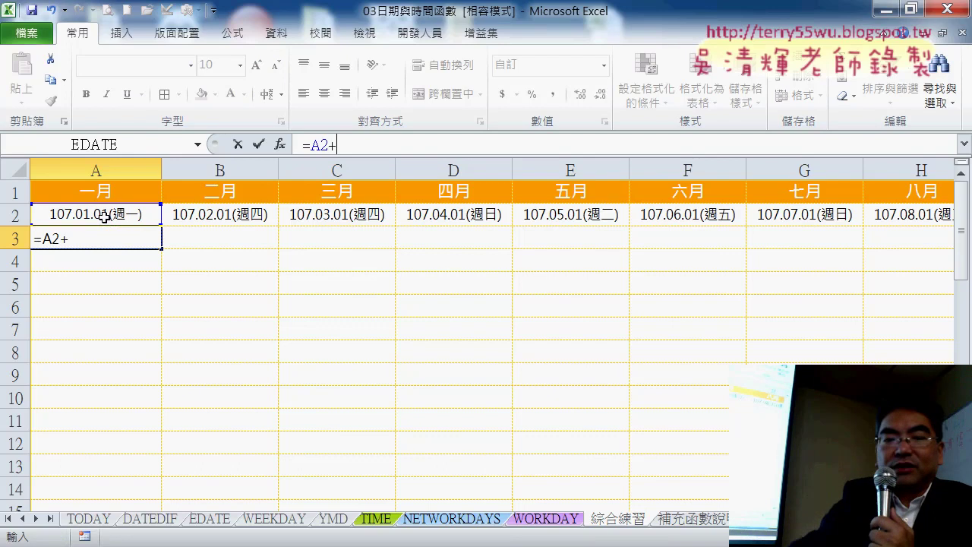
pyautogui.write('1')
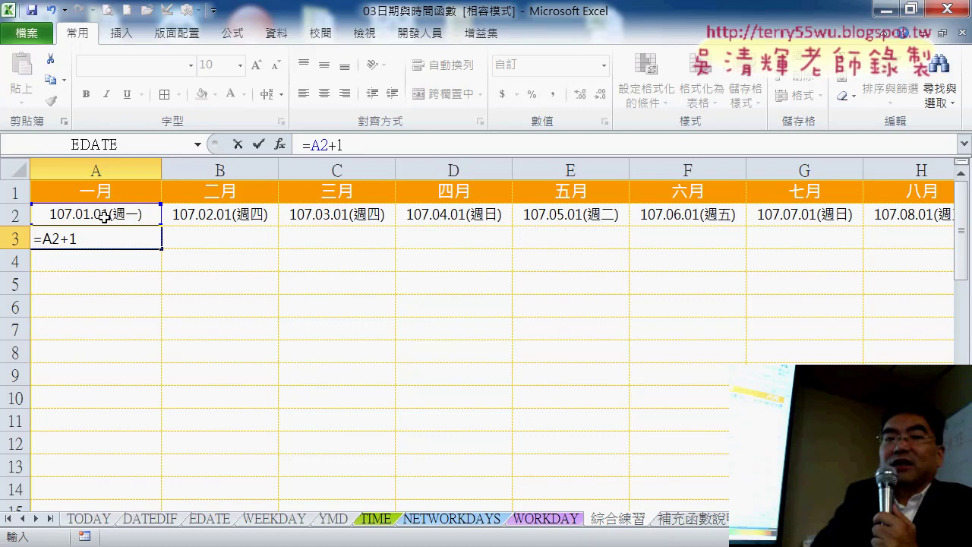
pyautogui.click(259, 145)
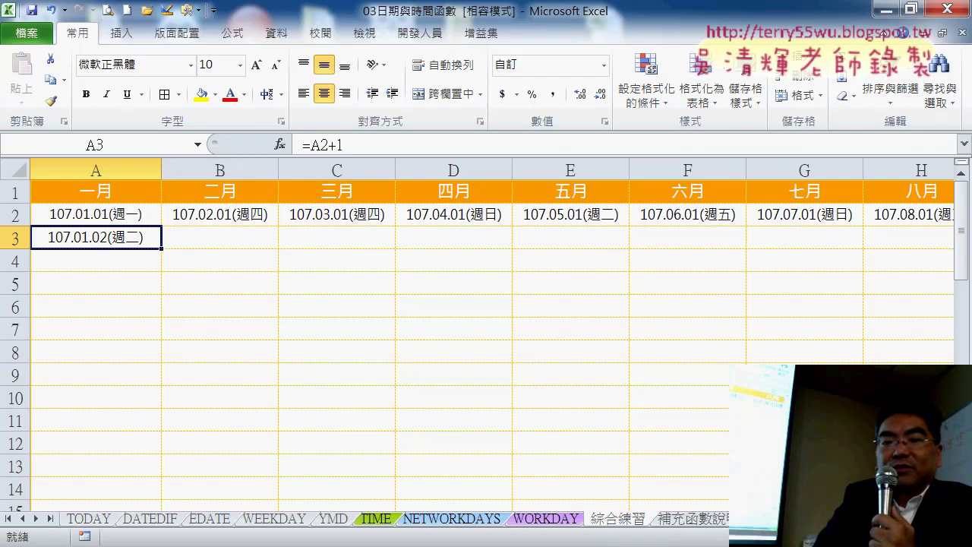
# Fill the next-day formula down column A to row 32 for January 31.
pyautogui.scroll(-1, 486, 334)
pyautogui.scroll(-1, 486, 334)
pyautogui.scroll(-1, 485, 334)
pyautogui.scroll(-1, 486, 334)
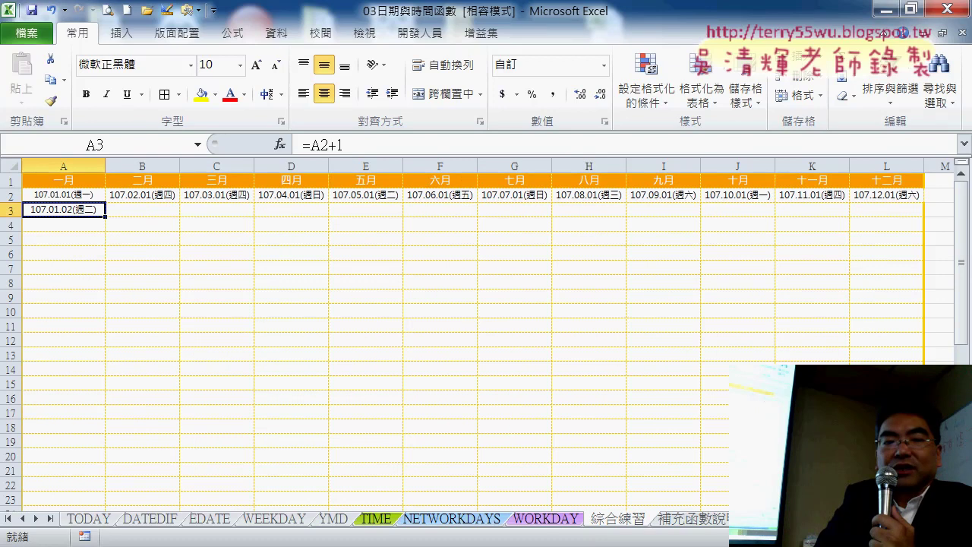
pyautogui.moveTo(107, 215); pyautogui.dragTo(101, 461)
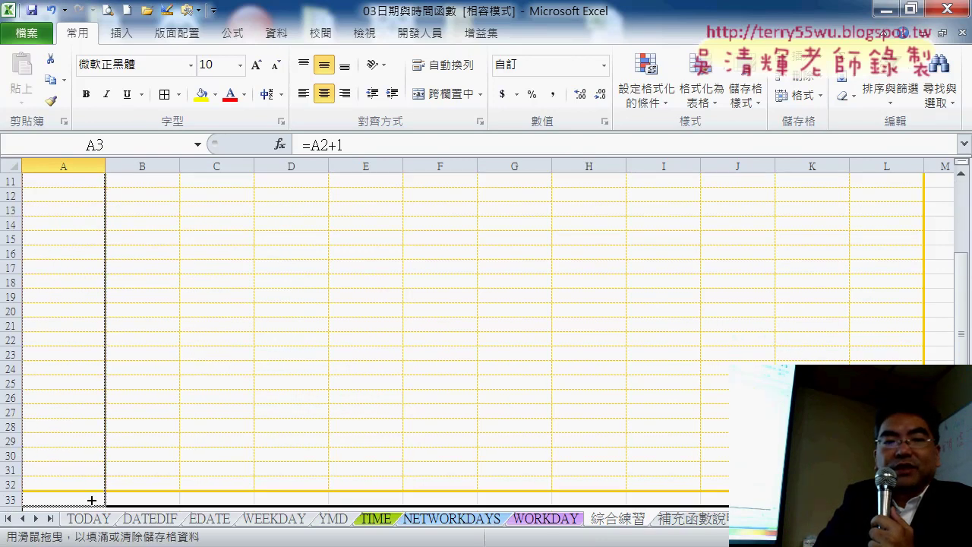
pyautogui.moveTo(101, 461); pyautogui.dragTo(94, 490)
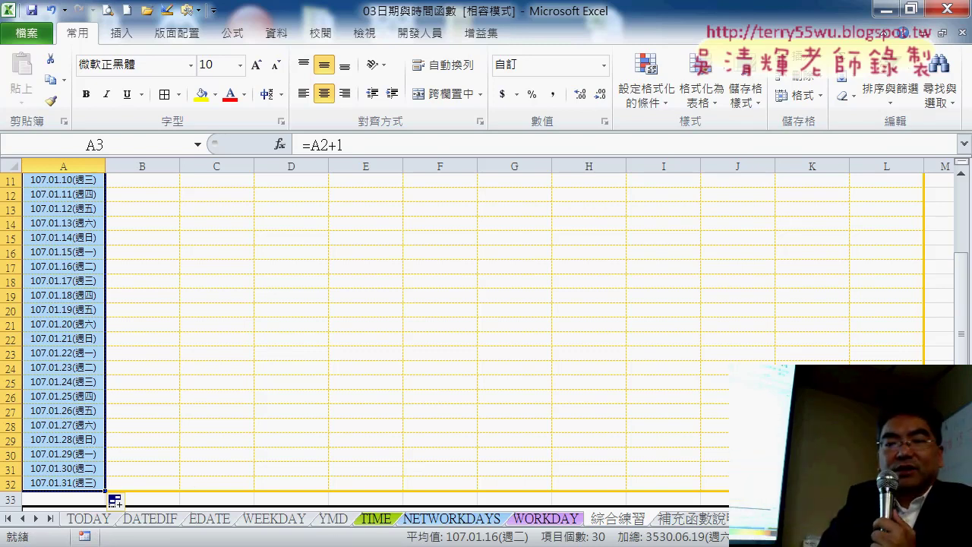
# Copy the rows 20–32 date formulas across to December and select February's overflow B30:B32.
pyautogui.keyDown('ctrl'); pyautogui.scroll(1, 486, 334); pyautogui.keyUp('ctrl')
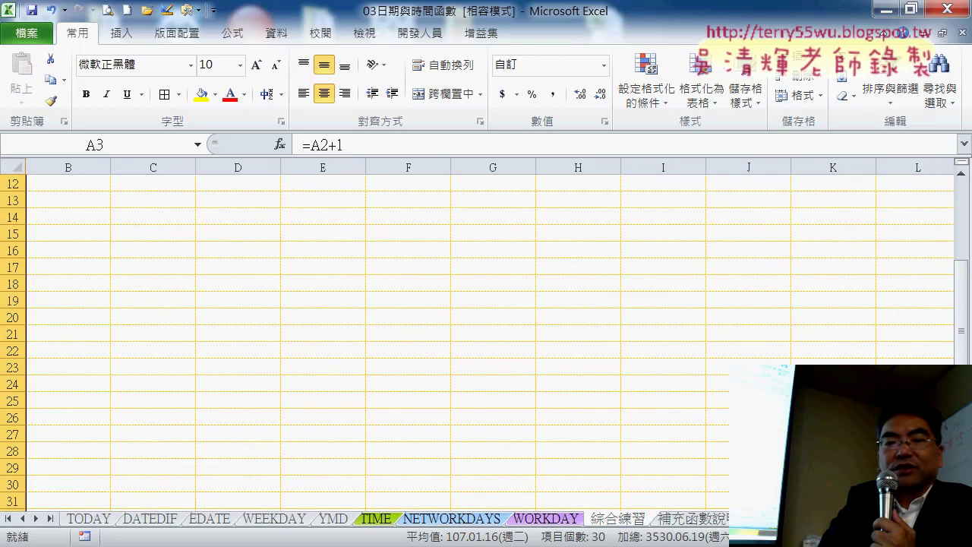
pyautogui.scroll(-1, 266, 416)
pyautogui.scroll(-1, 266, 417)
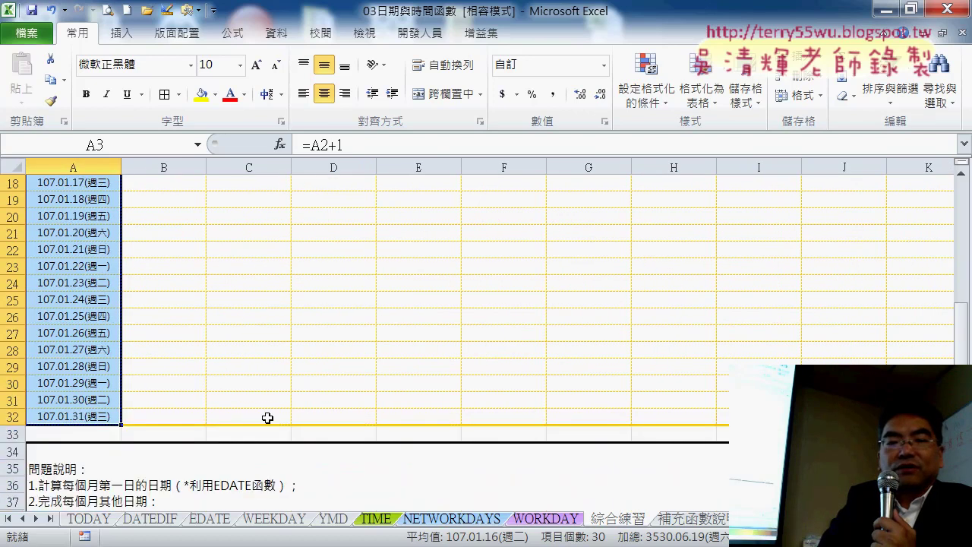
pyautogui.scroll(-2, 88, 398)
pyautogui.moveTo(116, 394); pyautogui.dragTo(835, 395)
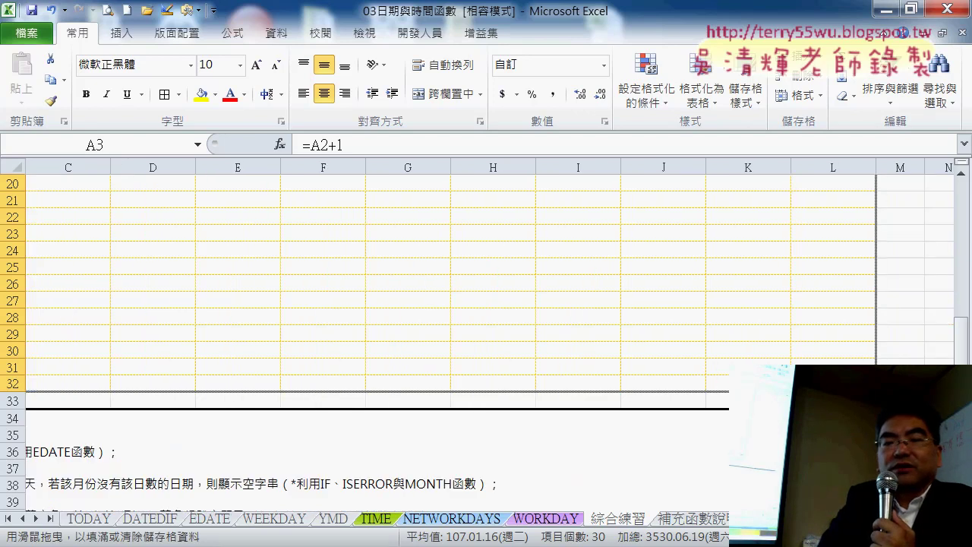
pyautogui.moveTo(835, 395); pyautogui.dragTo(832, 383)
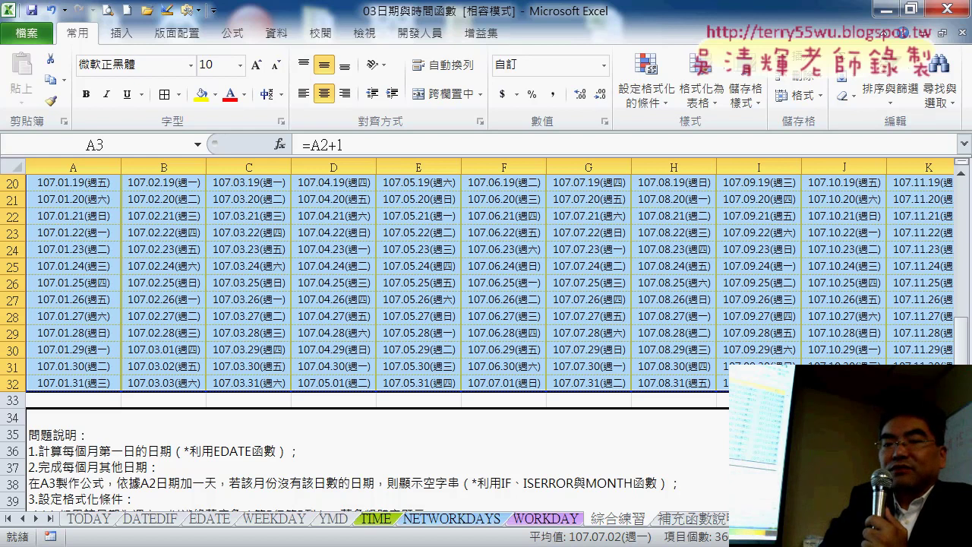
pyautogui.scroll(2, 486, 334)
pyautogui.hscroll(-1, 485, 334)
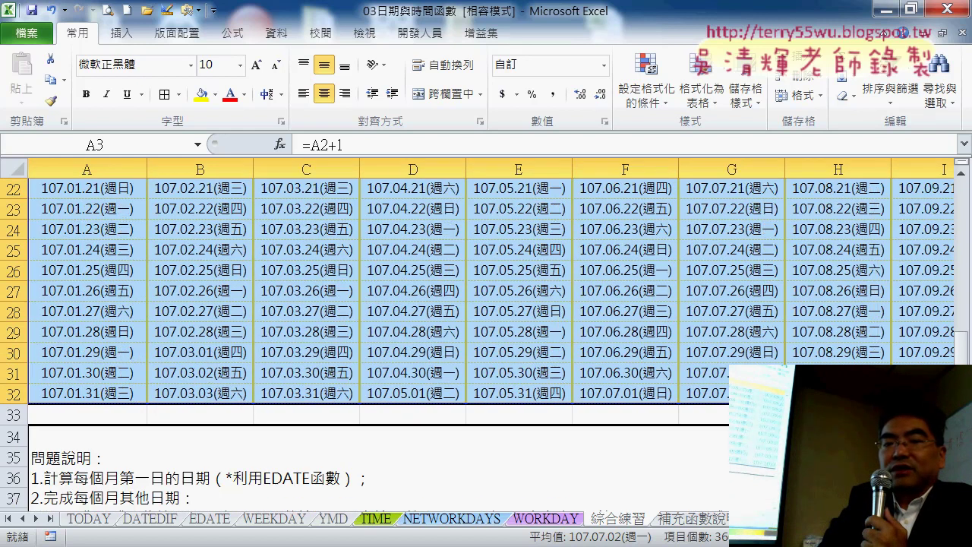
pyautogui.moveTo(211, 352); pyautogui.dragTo(220, 394)
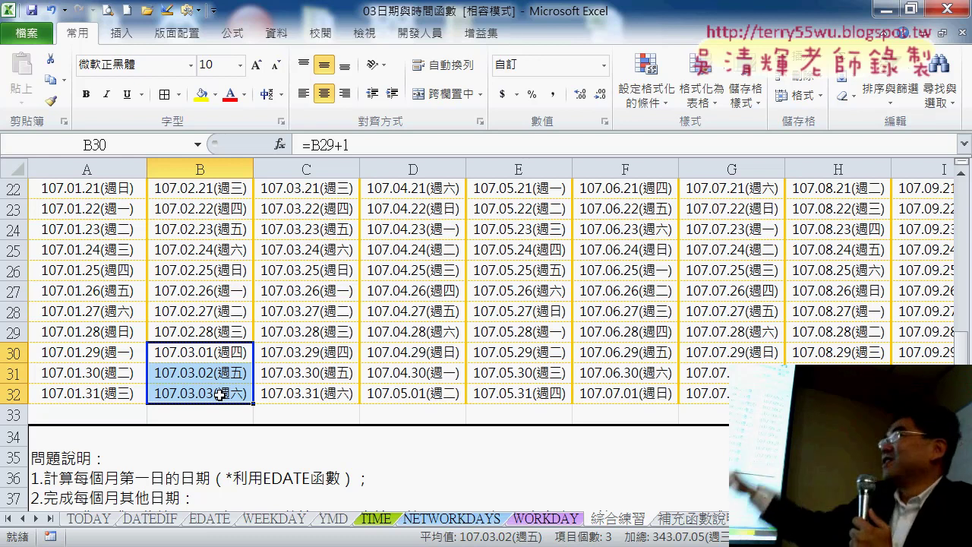
pyautogui.click(405, 393)
pyautogui.click(608, 398)
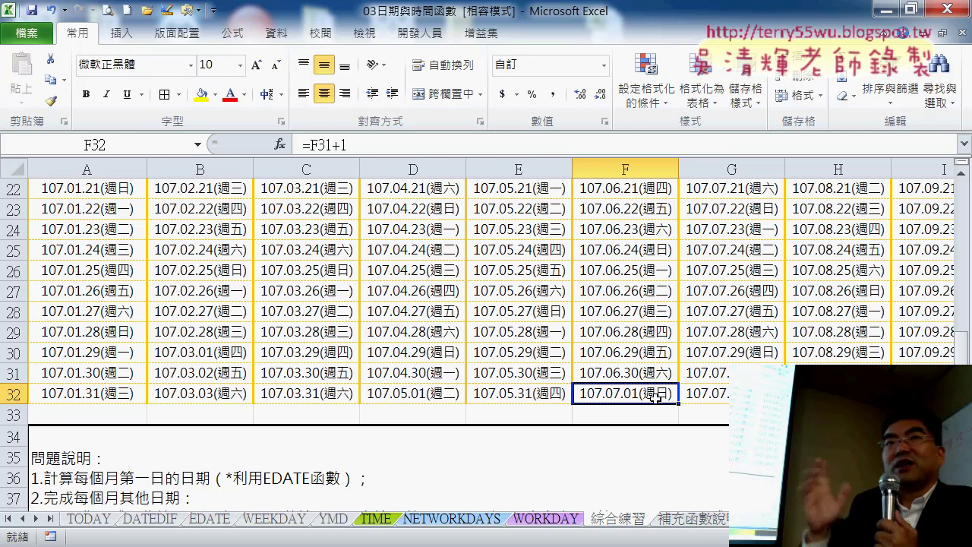
pyautogui.scroll(5, 654, 396)
pyautogui.scroll(2, 556, 391)
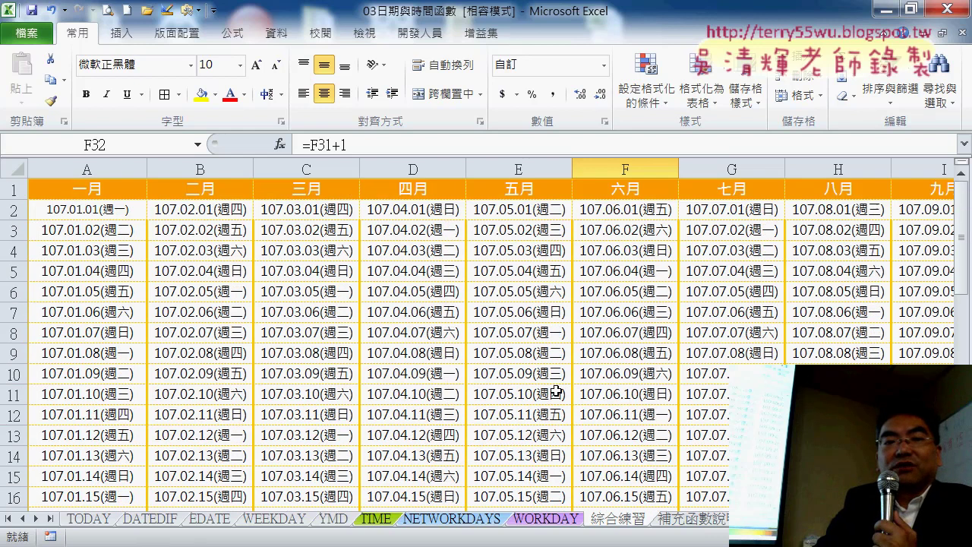
pyautogui.click(110, 230)
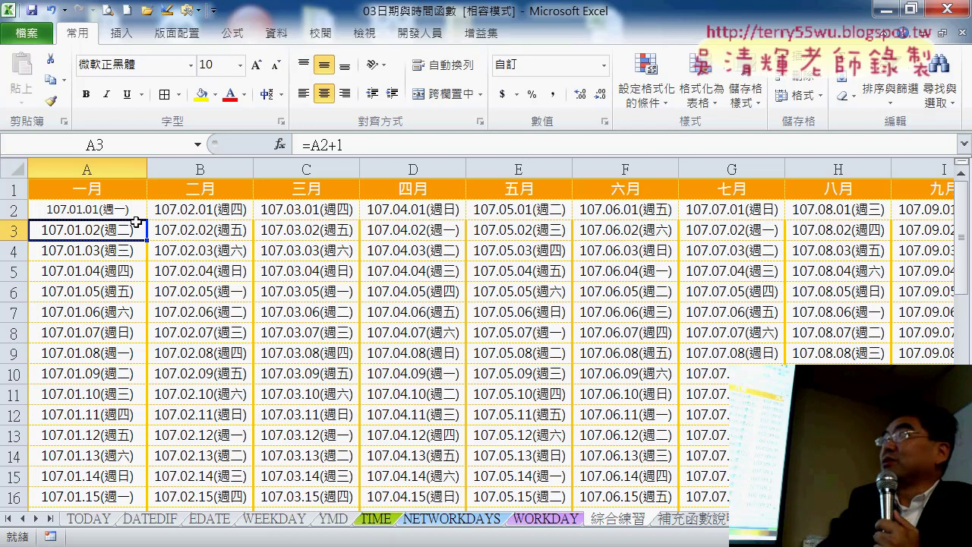
# Cut A2+1 from A3's formula and insert the logical IF function.
pyautogui.moveTo(350, 145); pyautogui.dragTo(311, 145)
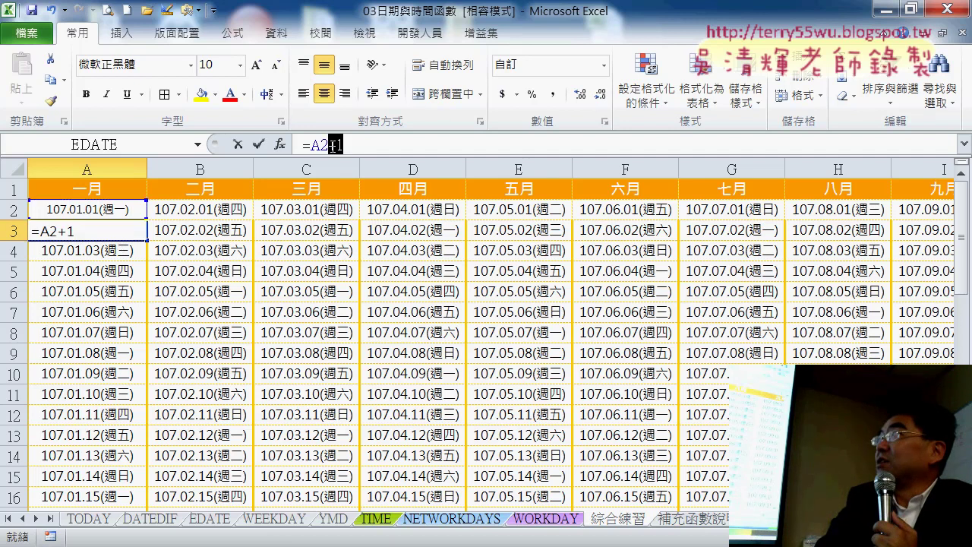
pyautogui.rightClick(315, 145)
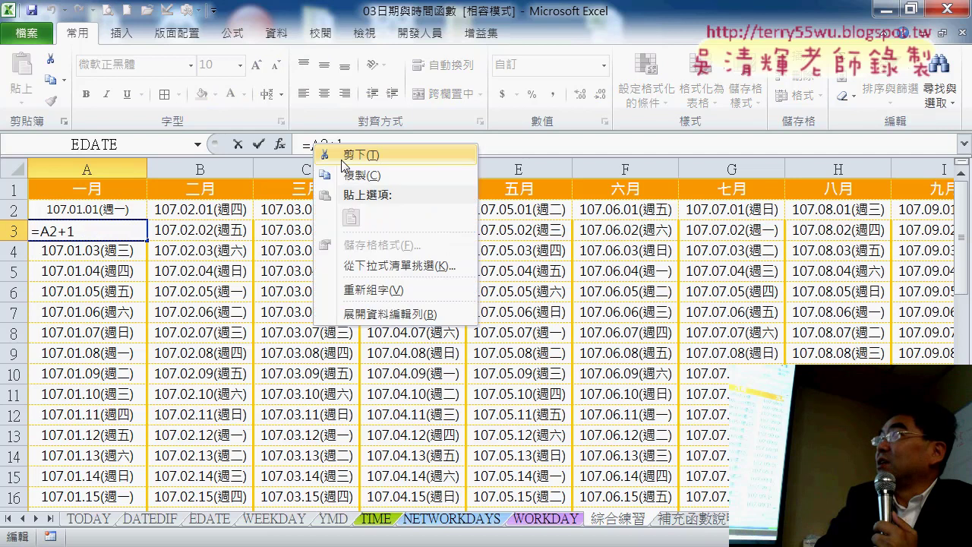
pyautogui.click(342, 157)
pyautogui.click(279, 145)
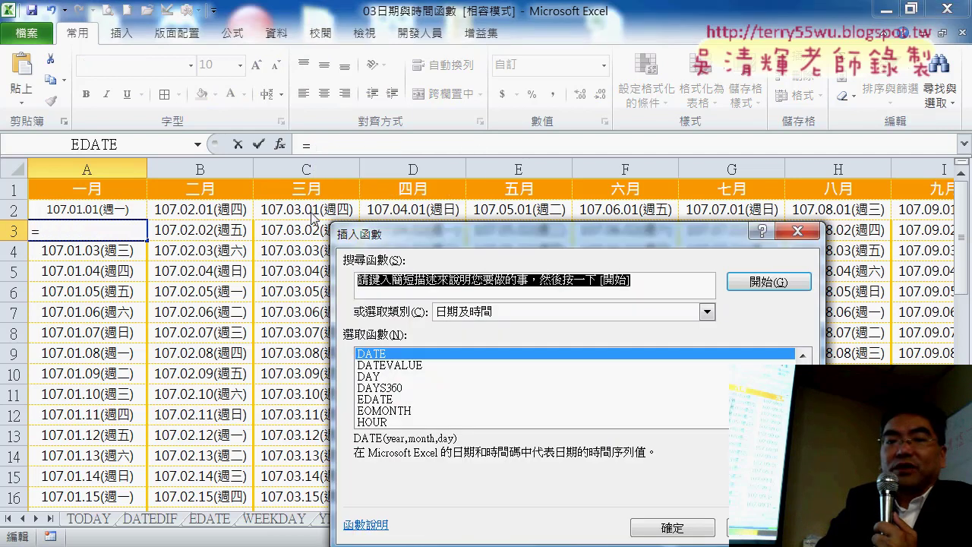
pyautogui.click(469, 313)
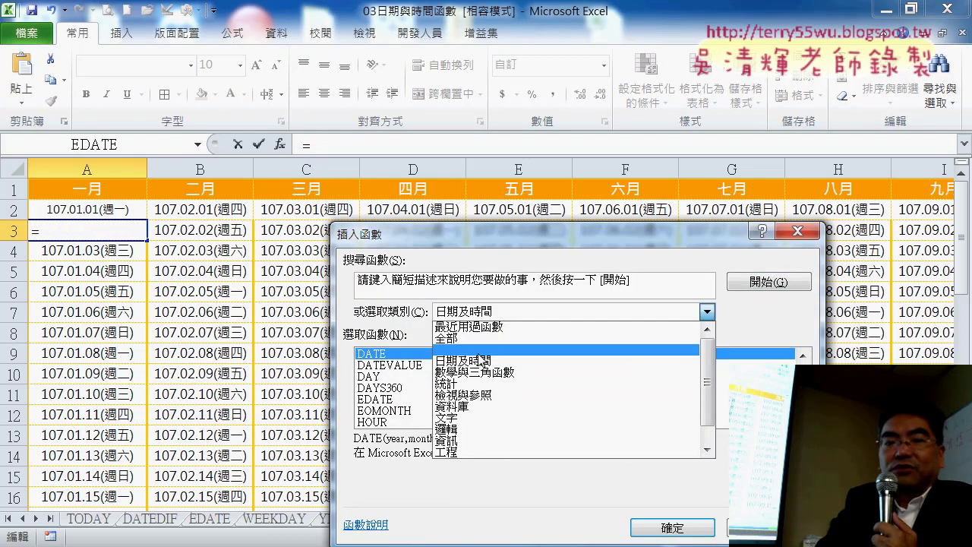
pyautogui.click(481, 431)
pyautogui.doubleClick(365, 376)
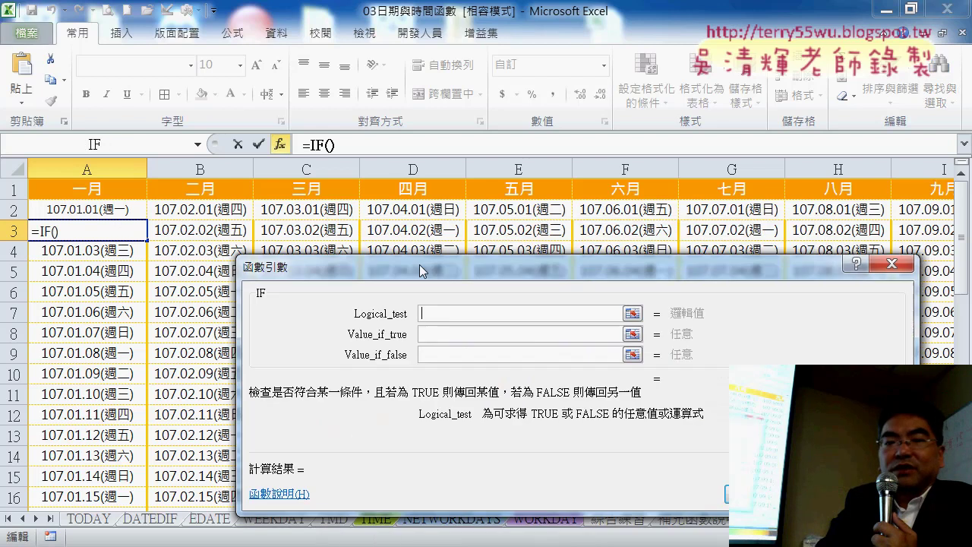
pyautogui.moveTo(421, 263); pyautogui.dragTo(458, 110)
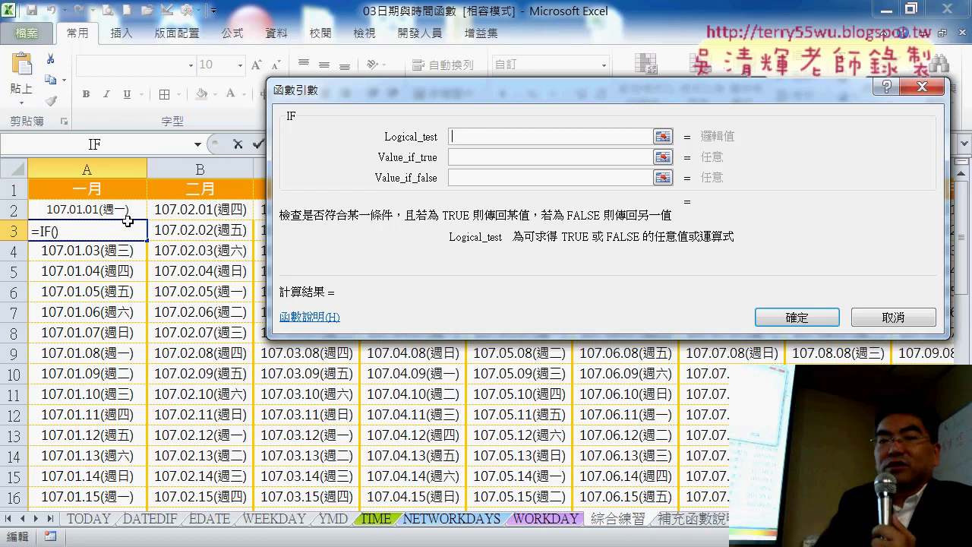
# Enter the IF test condition month(A2)<>month(A2+1).
pyautogui.write('mo')
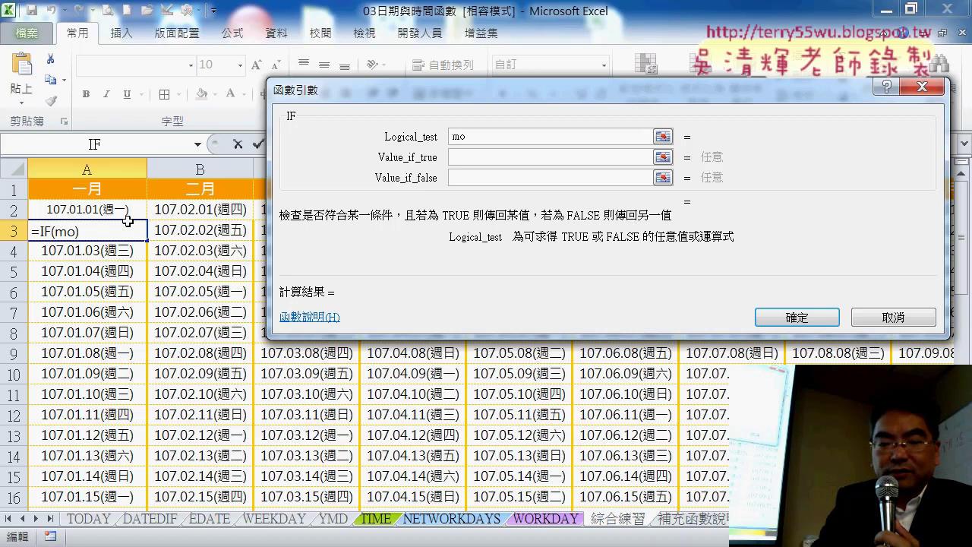
pyautogui.write('nth(')
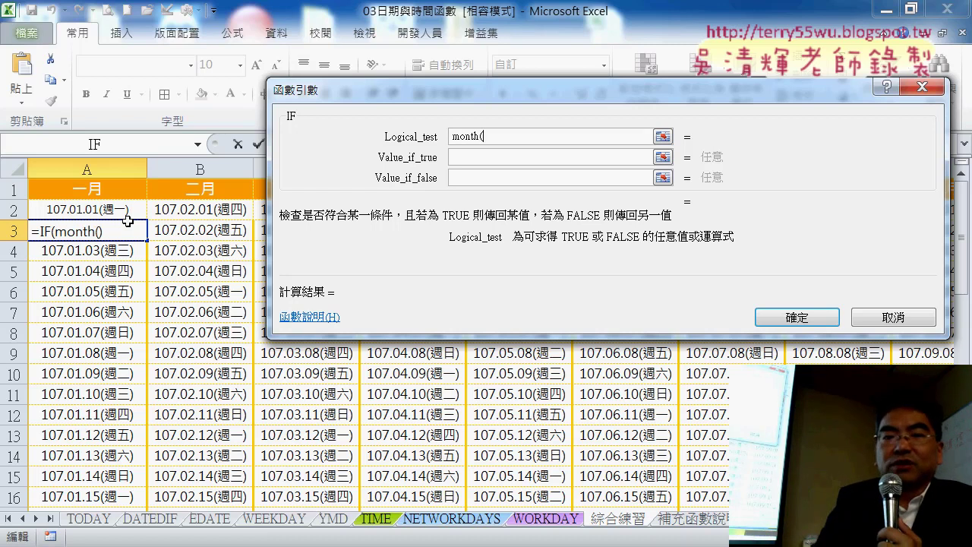
pyautogui.click(114, 213)
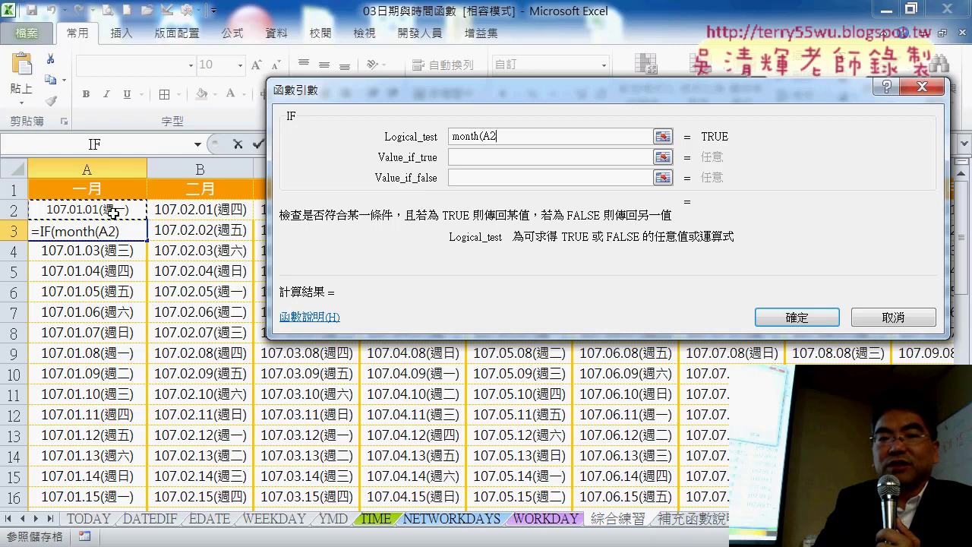
pyautogui.write(')<>')
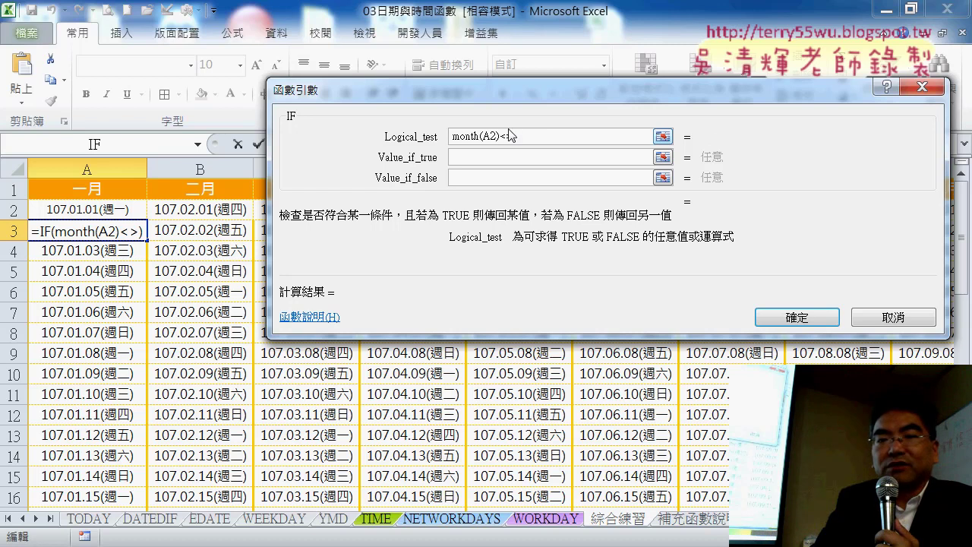
pyautogui.moveTo(498, 137); pyautogui.dragTo(416, 139)
pyautogui.rightClick(476, 138)
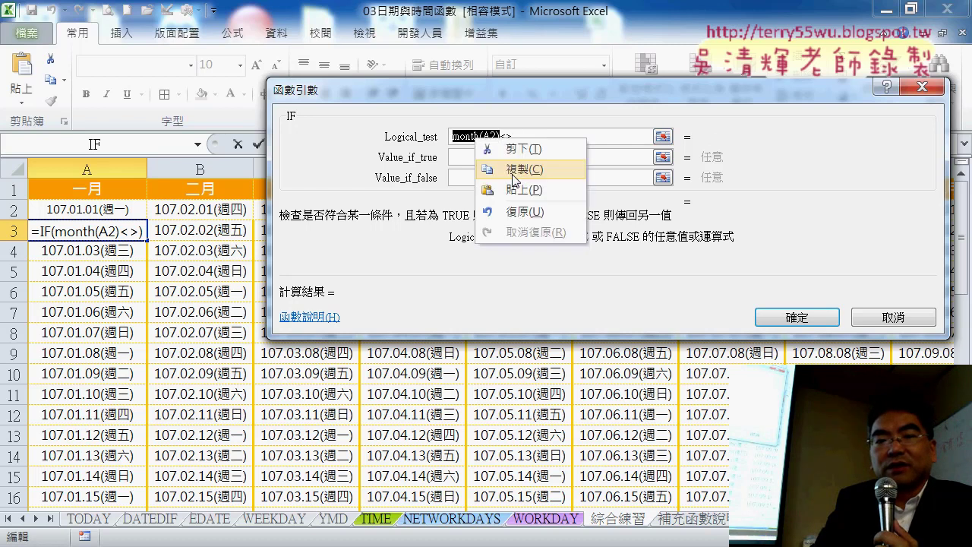
pyautogui.click(516, 164)
pyautogui.click(526, 136)
pyautogui.rightClick(526, 136)
pyautogui.click(608, 188)
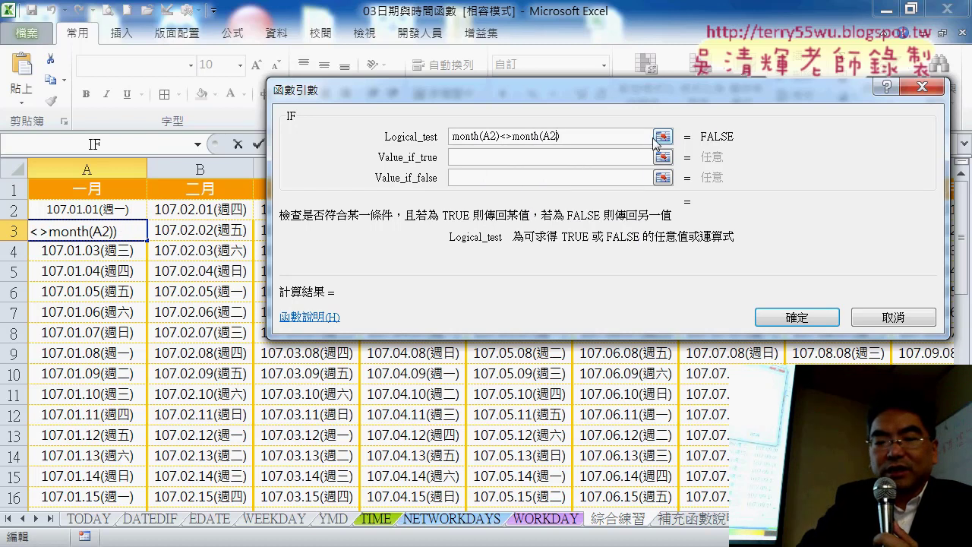
pyautogui.write('+1')
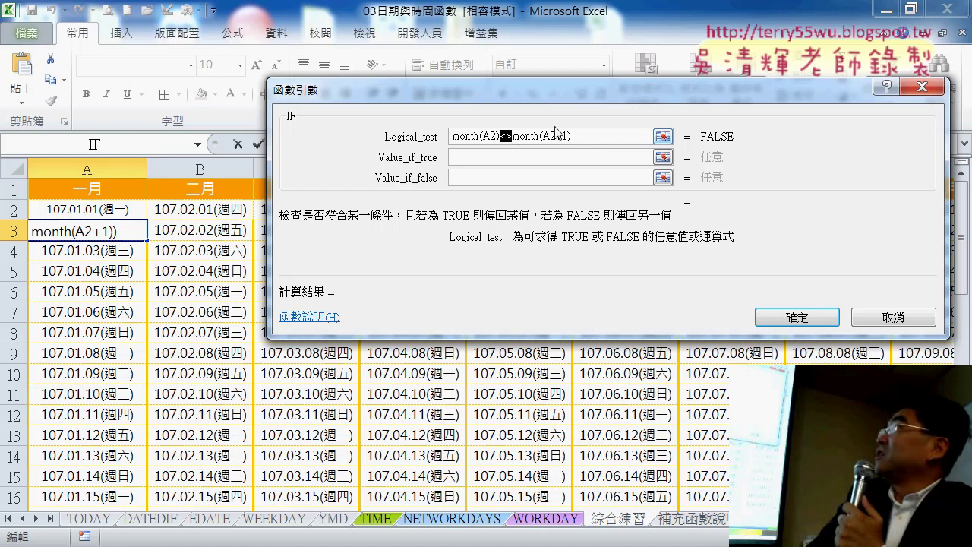
# Set the true value to "" and the false value to A2+1, completing the formula.
pyautogui.click(538, 158)
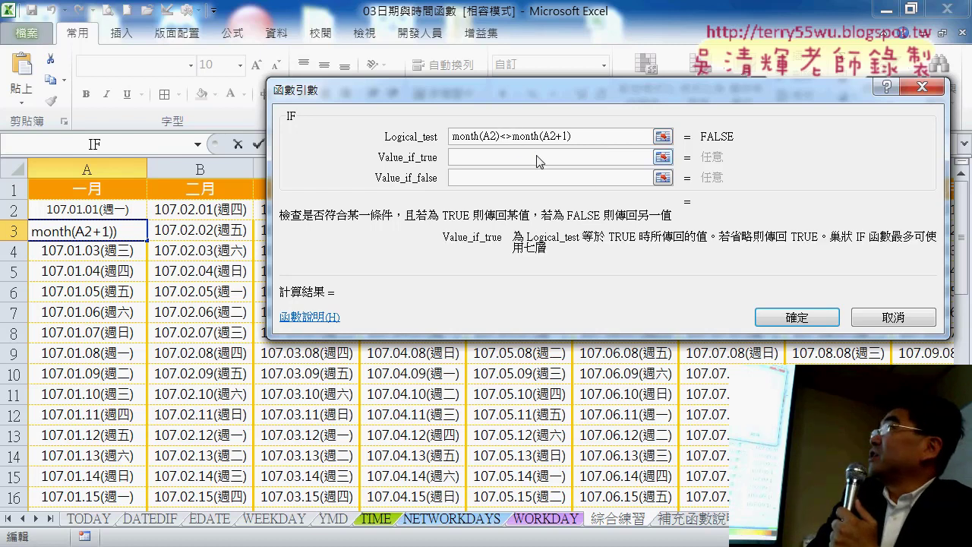
pyautogui.write('"')
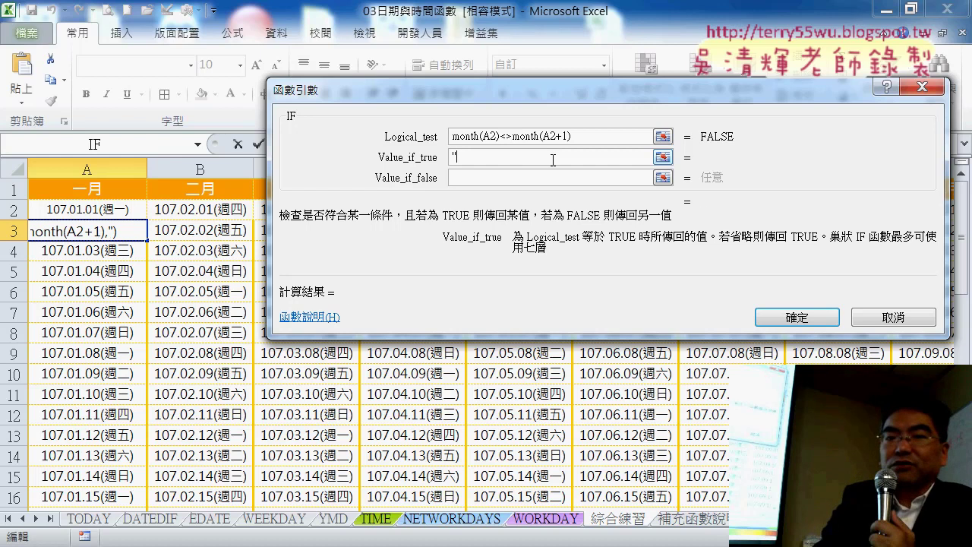
pyautogui.write('"')
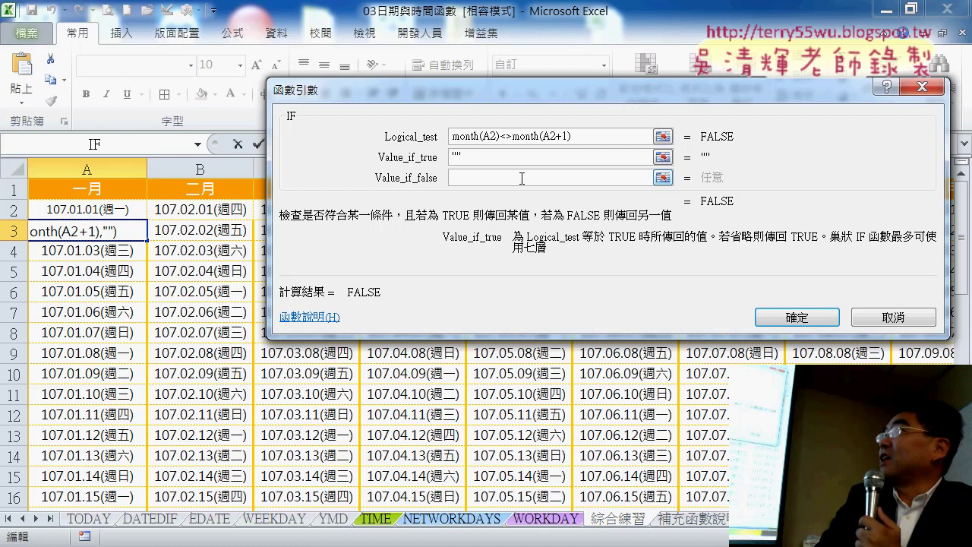
pyautogui.click(521, 177)
pyautogui.rightClick(523, 178)
pyautogui.click(548, 231)
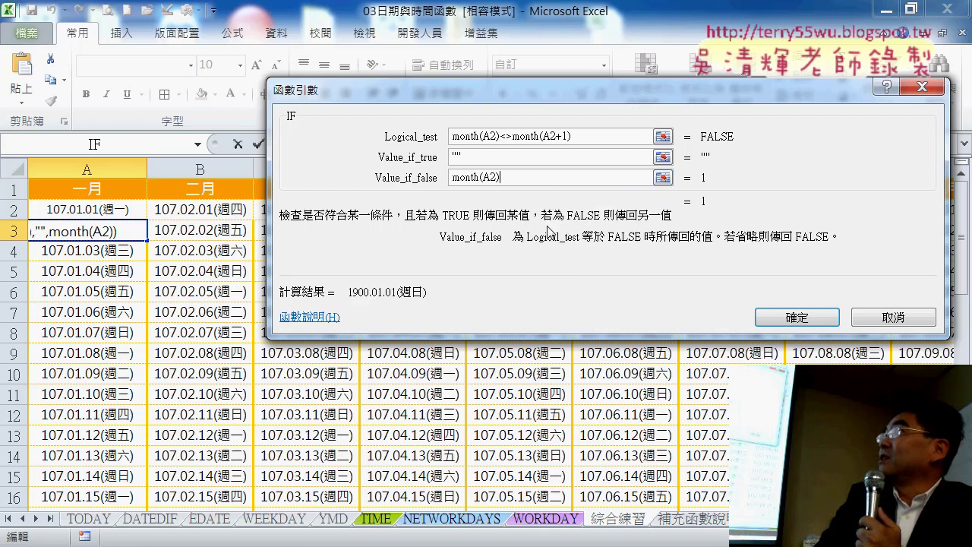
pyautogui.press('BackSpace')
pyautogui.press('BackSpace')
pyautogui.press('BackSpace')
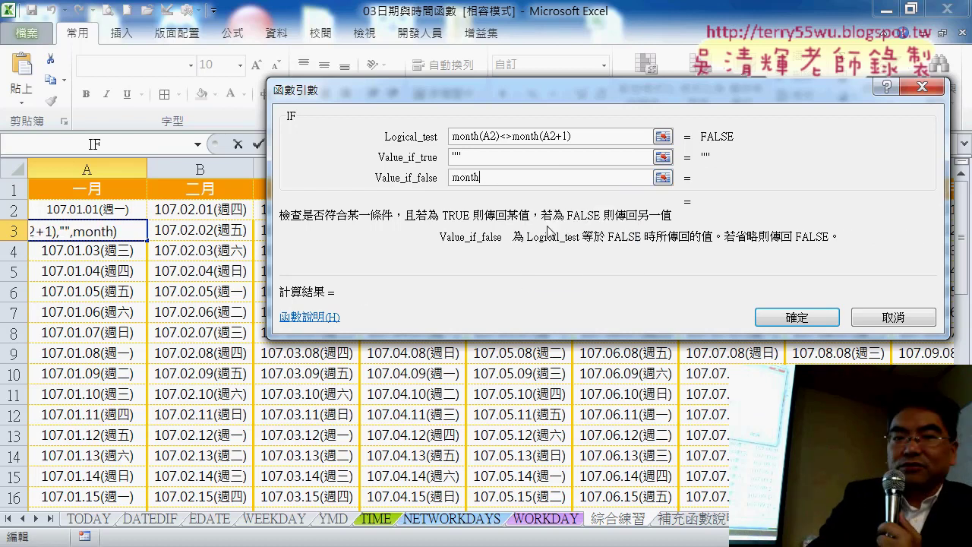
pyautogui.press('BackSpace')
pyautogui.press('BackSpace')
pyautogui.press('BackSpace')
pyautogui.press('BackSpace')
pyautogui.write('A')
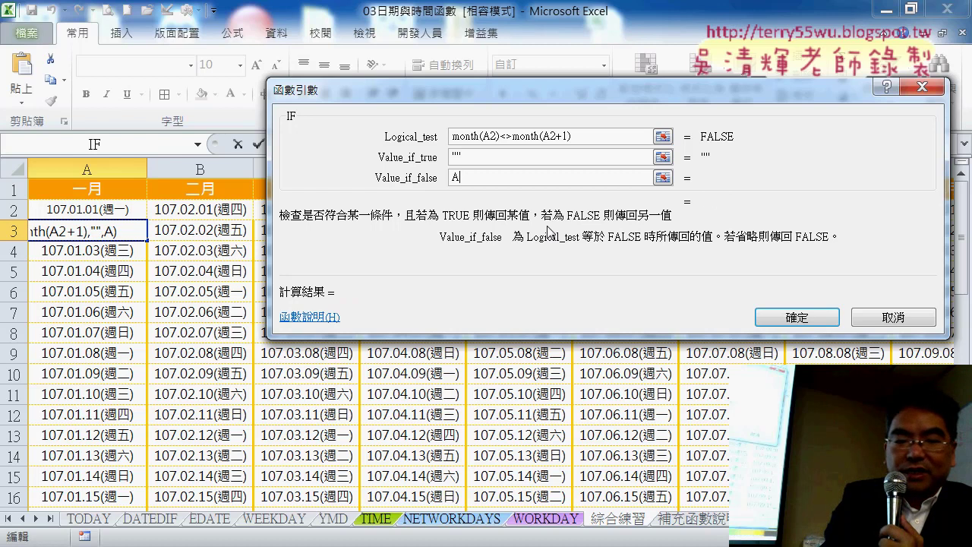
pyautogui.write('2+')
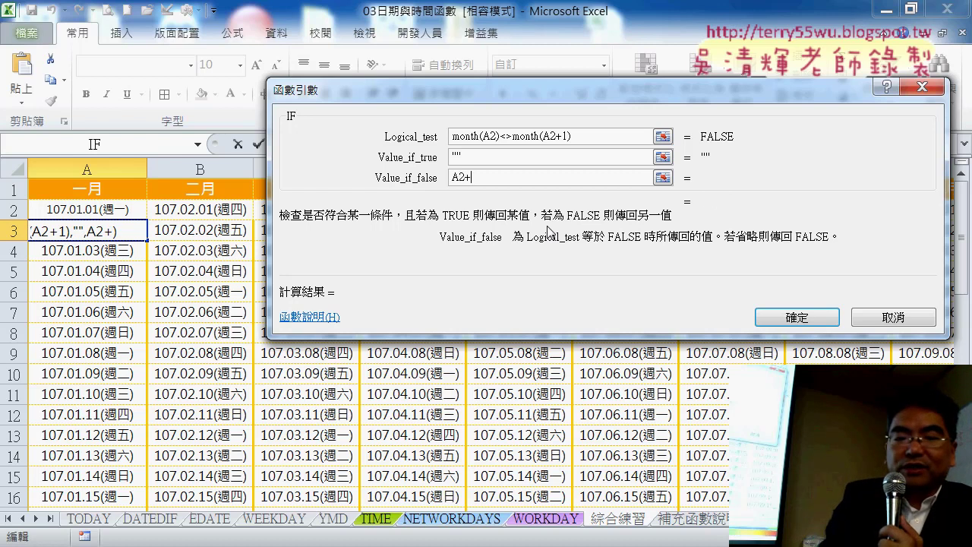
pyautogui.write('1')
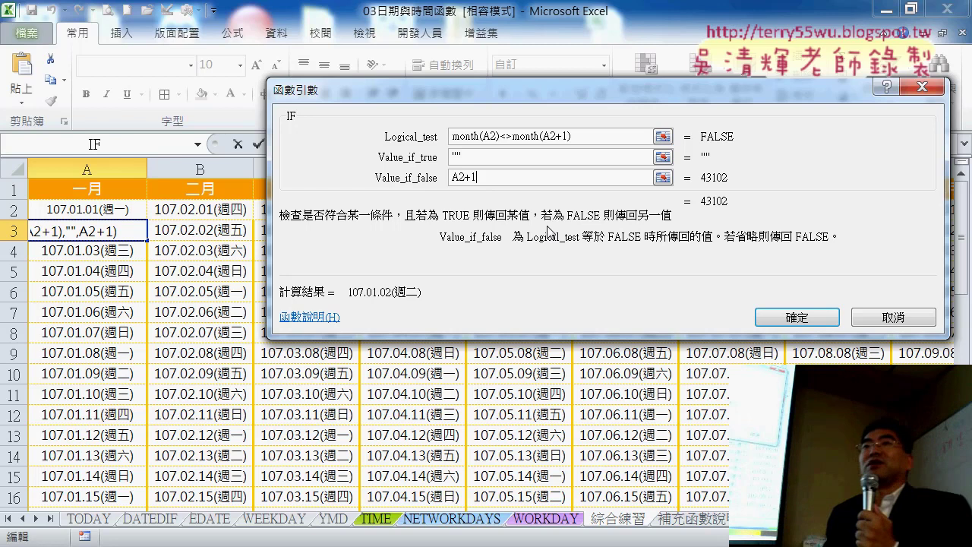
pyautogui.click(804, 317)
# Fill A3's IF formula down to row 32 and into column B, then inspect the #VALUE! in B31.
pyautogui.moveTo(148, 240)
pyautogui.mouseDown()
pyautogui.moveTo(148, 484)
pyautogui.moveTo(221, 491)
pyautogui.mouseUp()
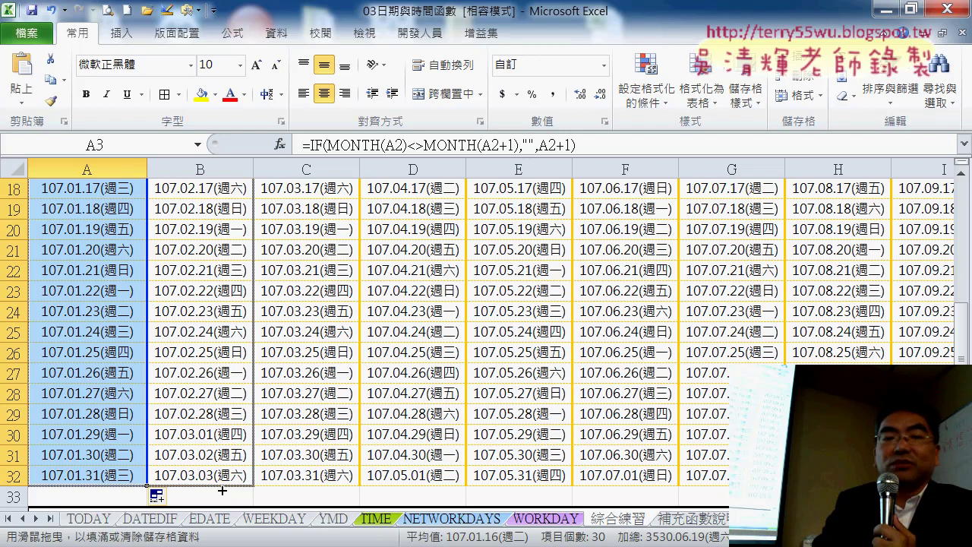
pyautogui.moveTo(222, 491); pyautogui.dragTo(222, 492)
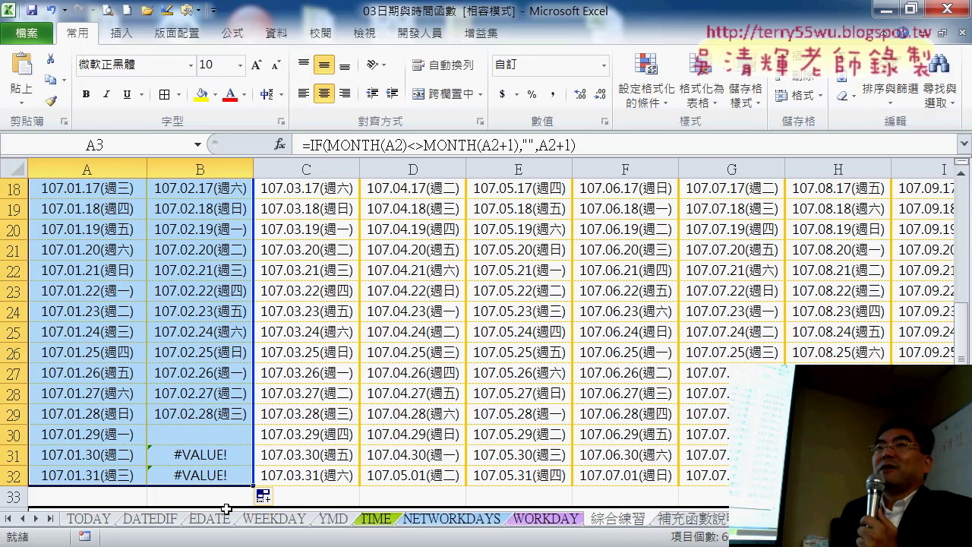
pyautogui.click(203, 453)
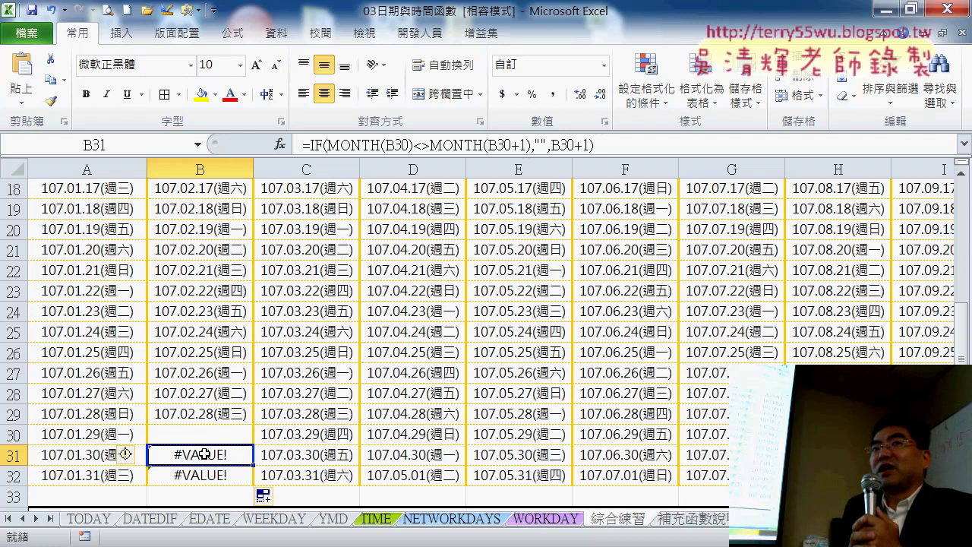
# Cut the IF expression out of A3's formula, leaving only the equals sign.
pyautogui.scroll(1, 205, 452)
pyautogui.scroll(5, 213, 456)
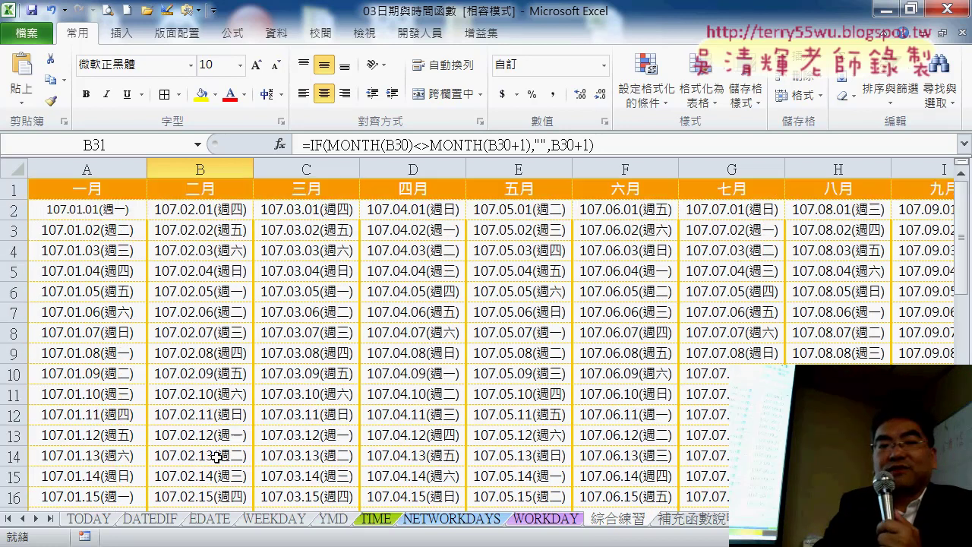
pyautogui.click(96, 231)
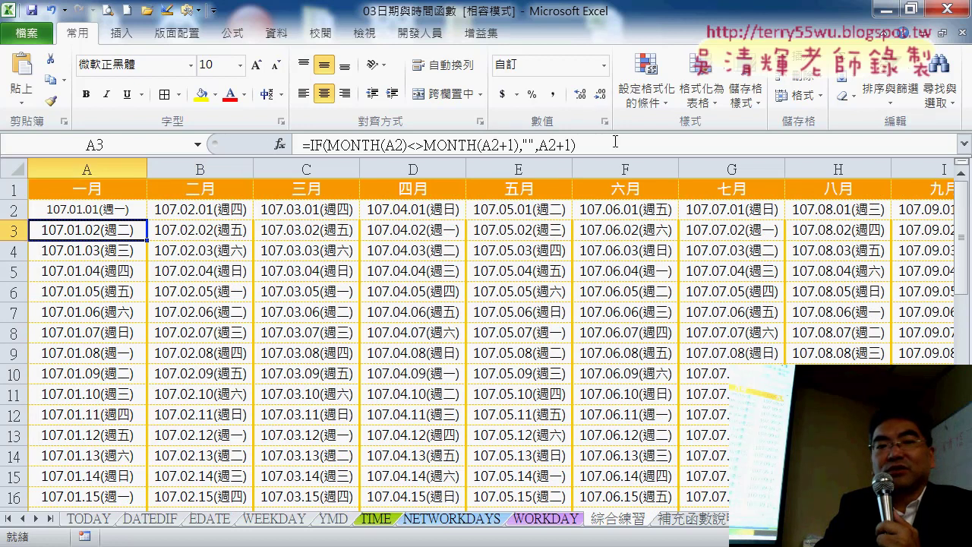
pyautogui.moveTo(615, 142); pyautogui.dragTo(311, 144)
pyautogui.click(373, 152)
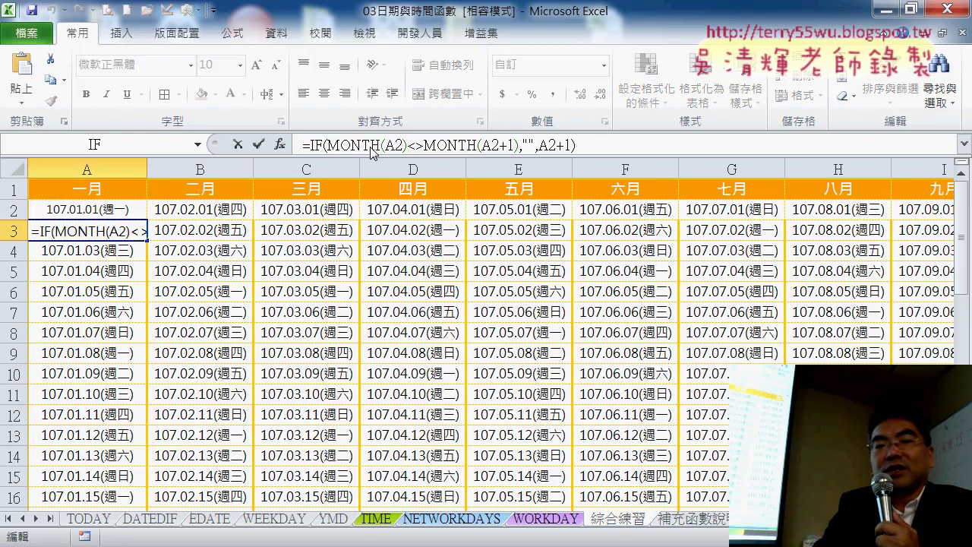
pyautogui.rightClick(373, 152)
pyautogui.click(419, 159)
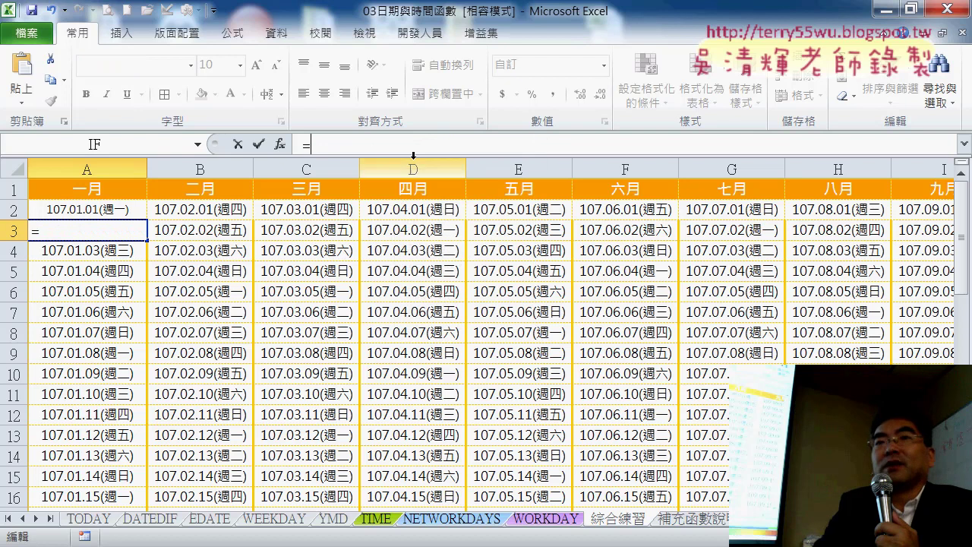
# Wrap it in IFERROR, with the IF expression as Value and "" as Value_if_error.
pyautogui.click(279, 144)
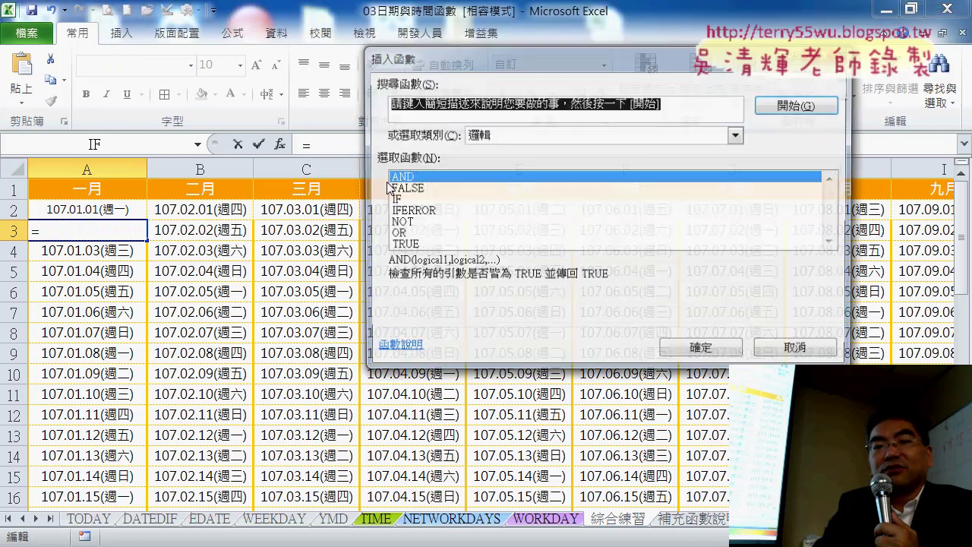
pyautogui.click(435, 217)
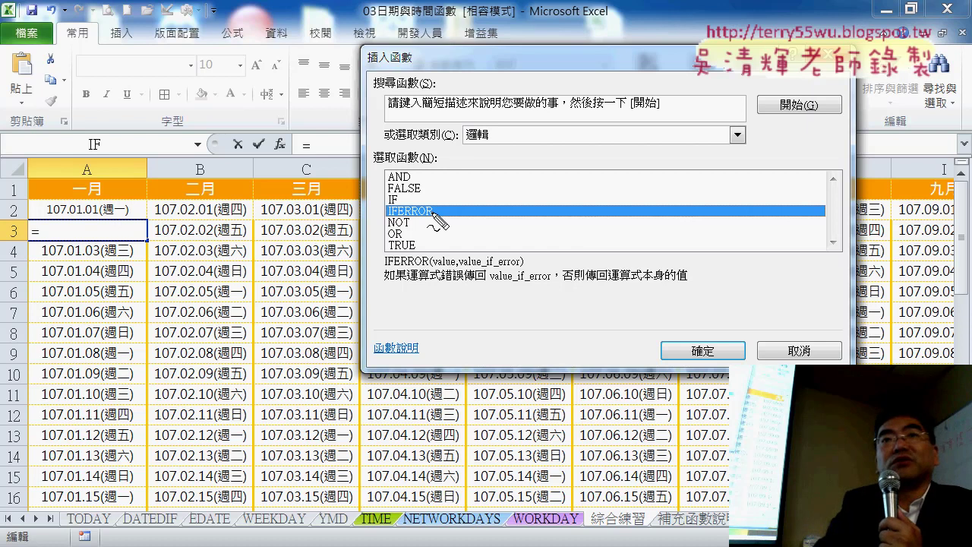
pyautogui.moveTo(424, 226); pyautogui.dragTo(446, 224)
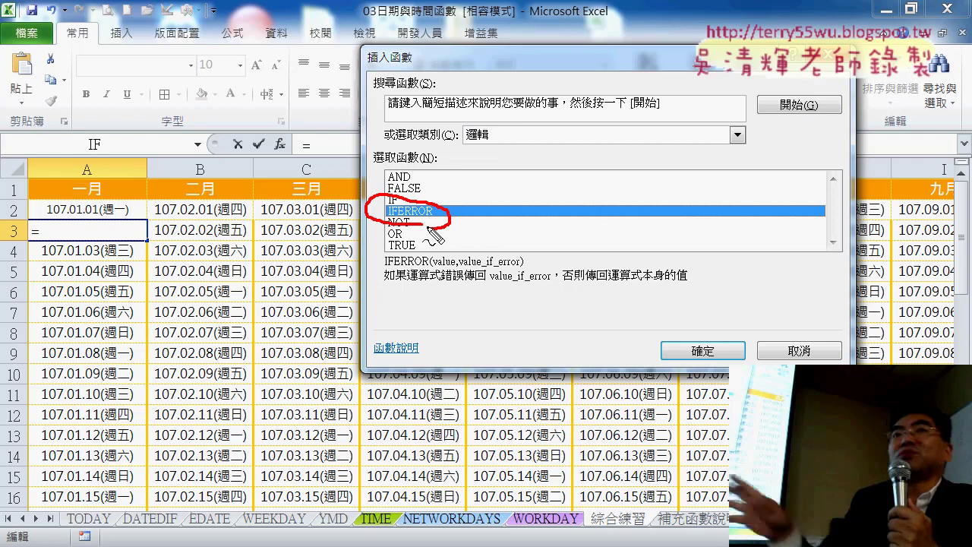
pyautogui.press('Escape')
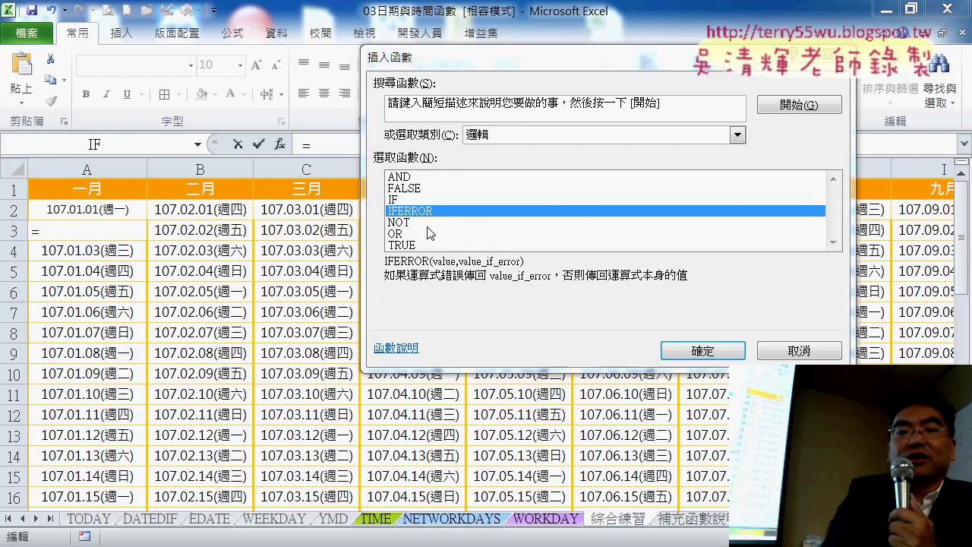
pyautogui.click(694, 352)
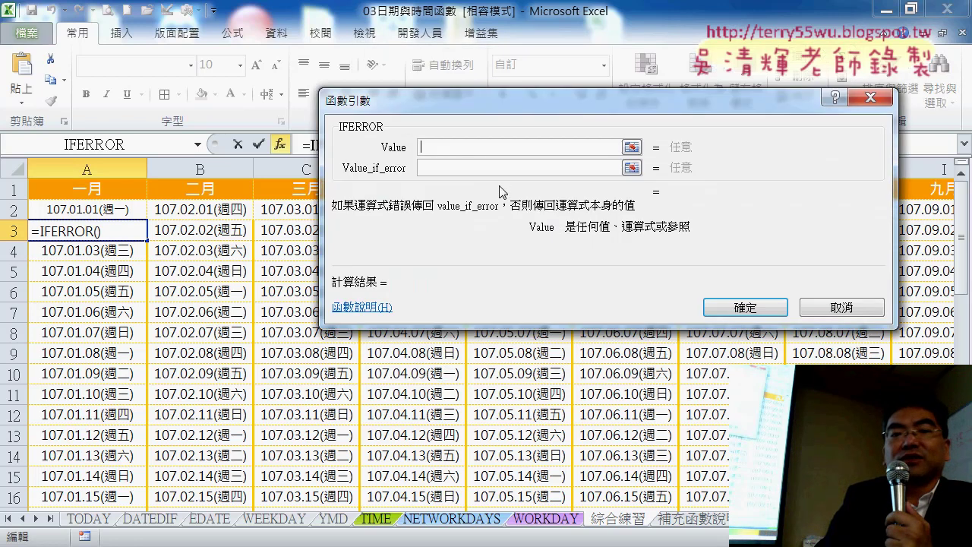
pyautogui.rightClick(480, 150)
pyautogui.click(584, 139)
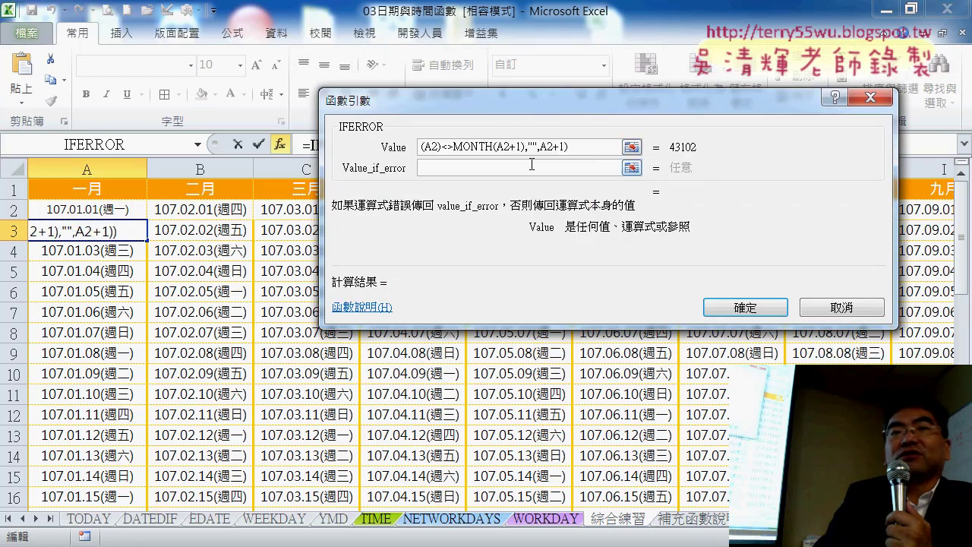
pyautogui.click(454, 170)
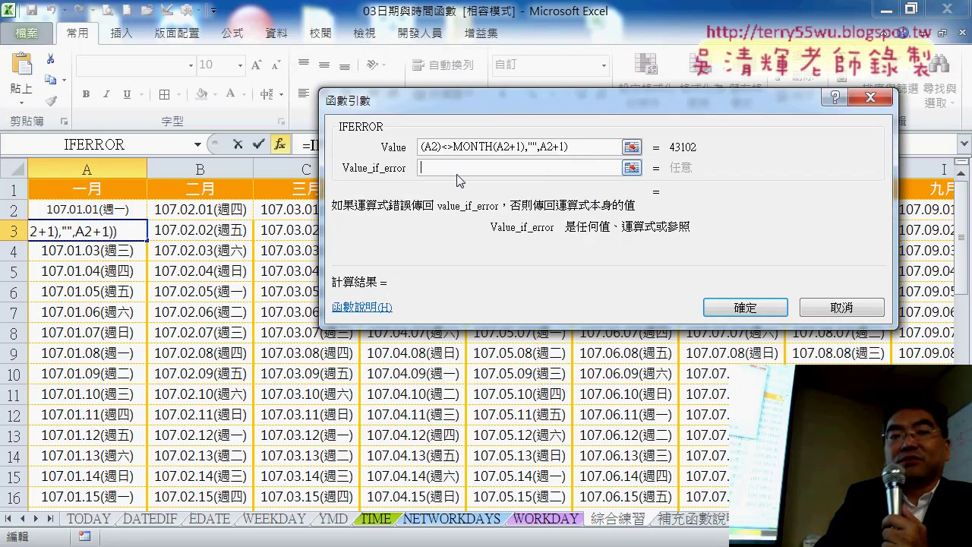
pyautogui.write('""')
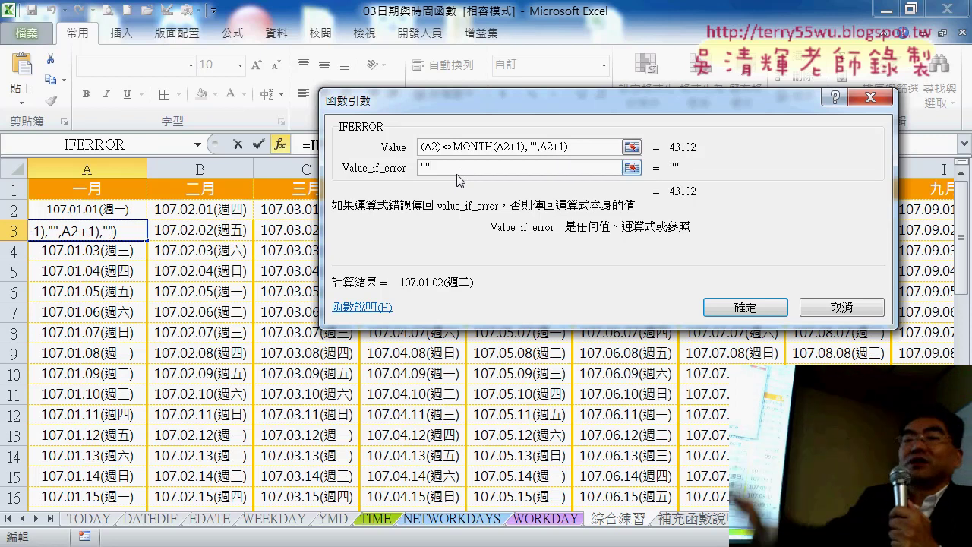
pyautogui.click(735, 318)
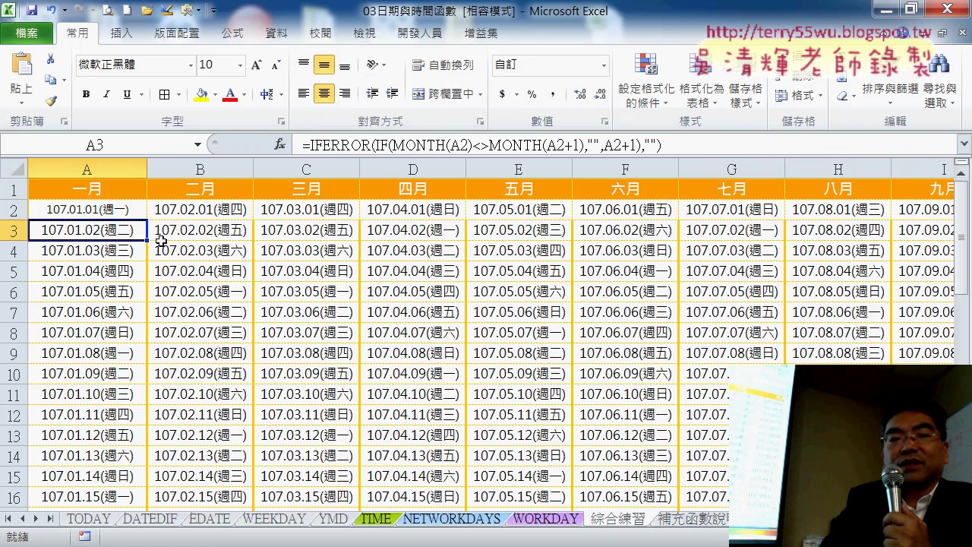
# Copy A3's IFERROR formula down to row 32 and across through column L.
pyautogui.moveTo(150, 241); pyautogui.dragTo(127, 434)
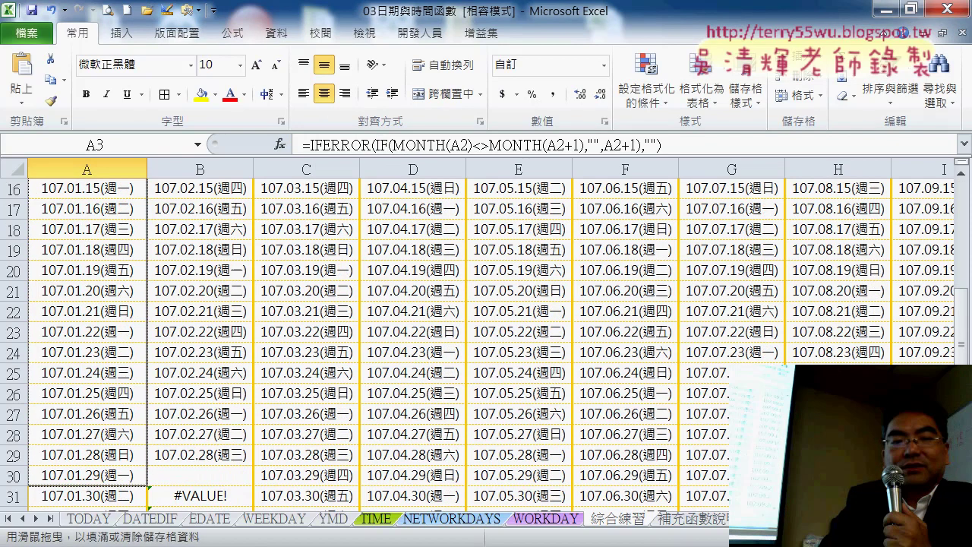
pyautogui.moveTo(127, 433)
pyautogui.mouseDown()
pyautogui.moveTo(148, 484)
pyautogui.moveTo(227, 479)
pyautogui.mouseUp()
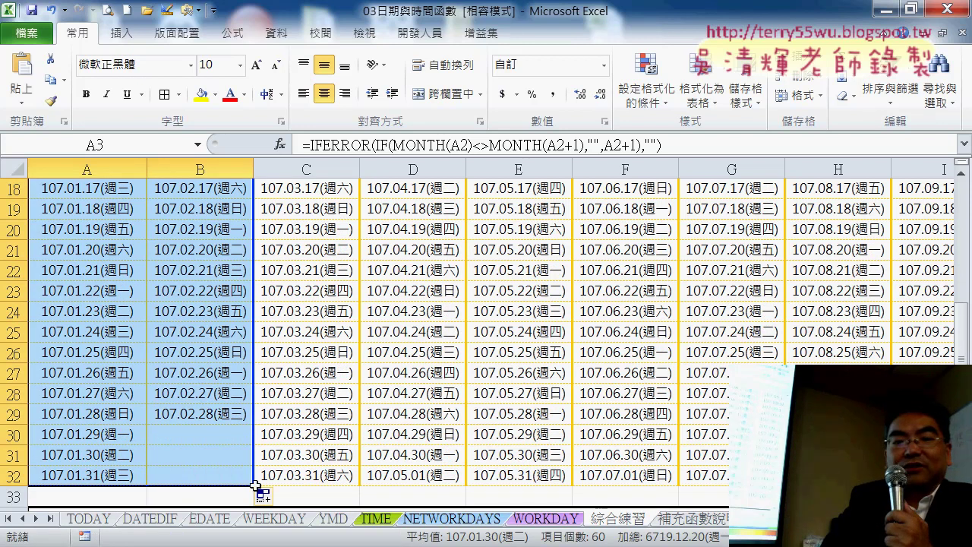
pyautogui.moveTo(251, 488); pyautogui.dragTo(835, 478)
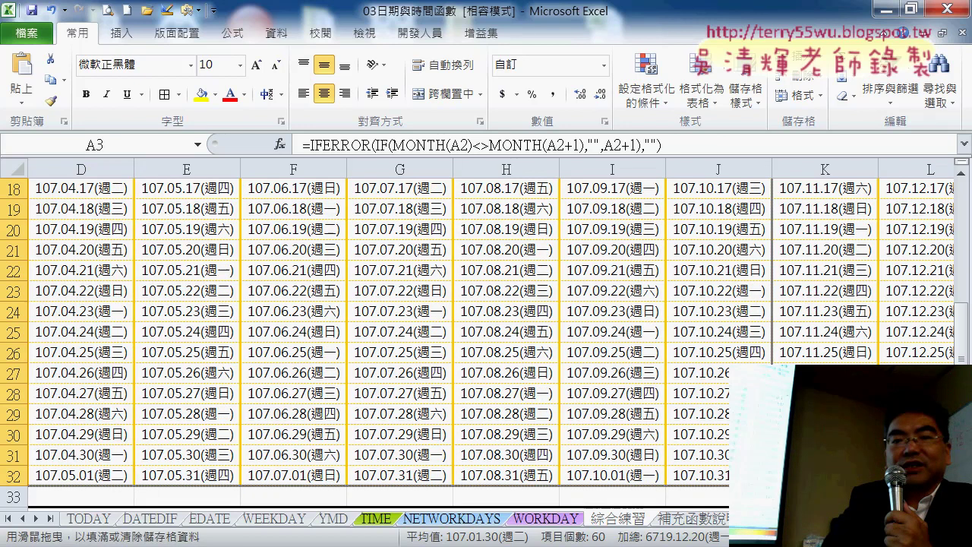
pyautogui.moveTo(751, 479); pyautogui.dragTo(831, 478)
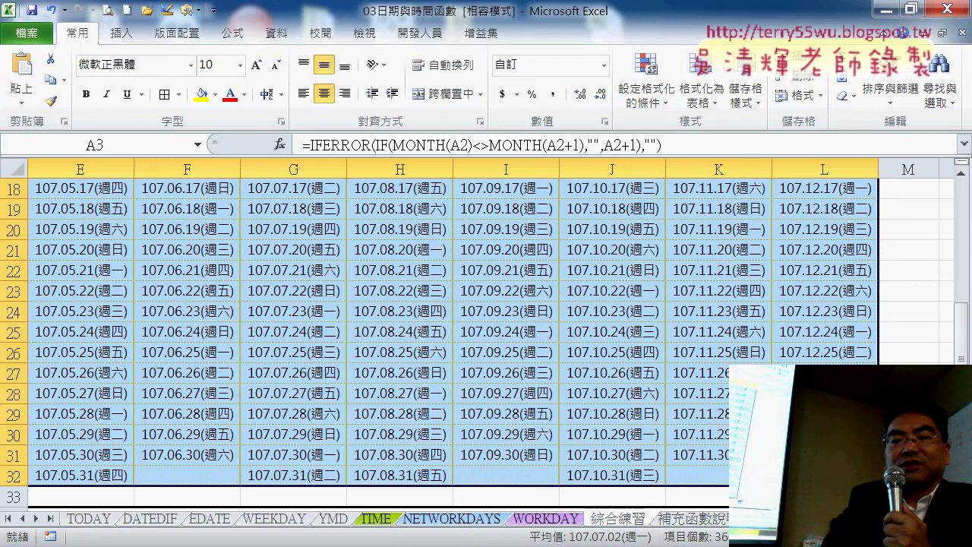
pyautogui.hscroll(-4, 490, 334)
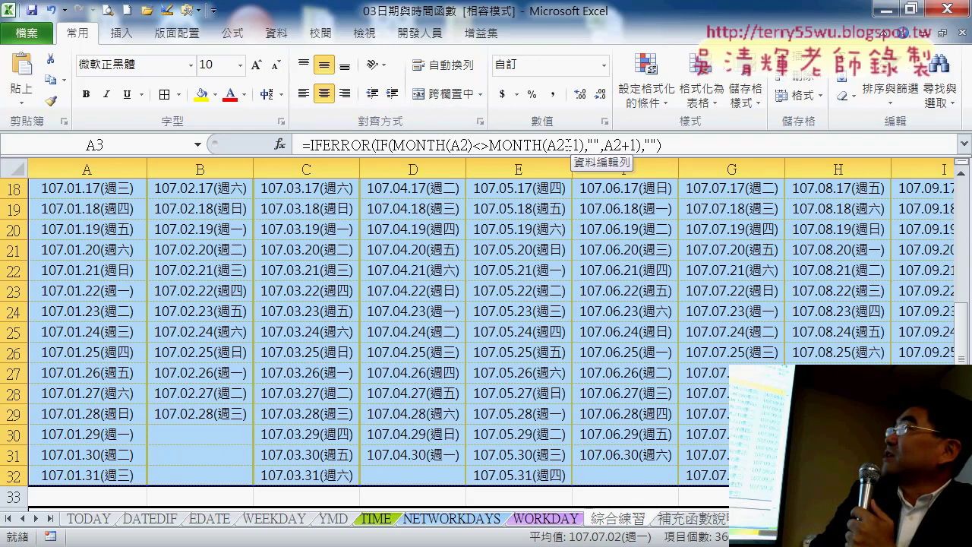
# Review A3's formula without changing it, then switch to the PowerPoint lecture slides.
pyautogui.moveTo(587, 144); pyautogui.dragTo(393, 146)
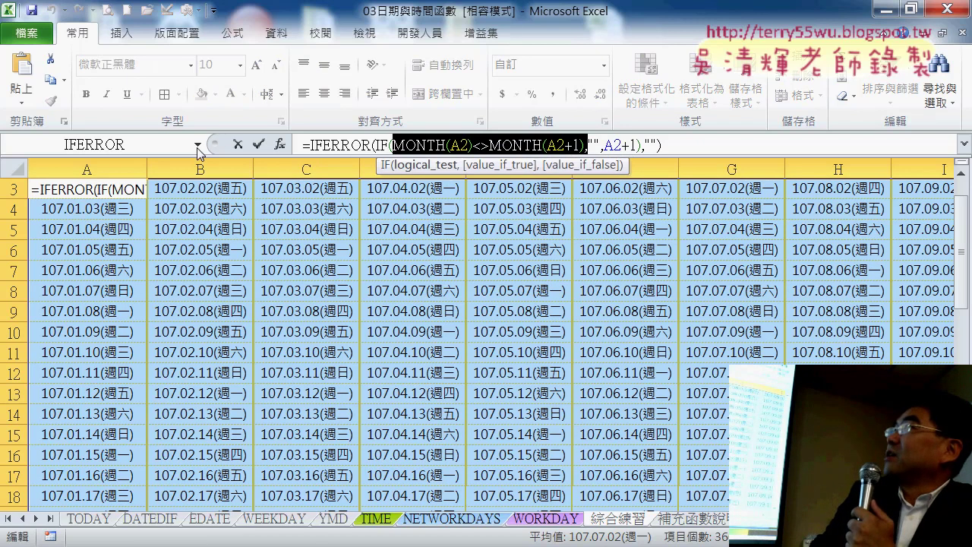
pyautogui.click(235, 146)
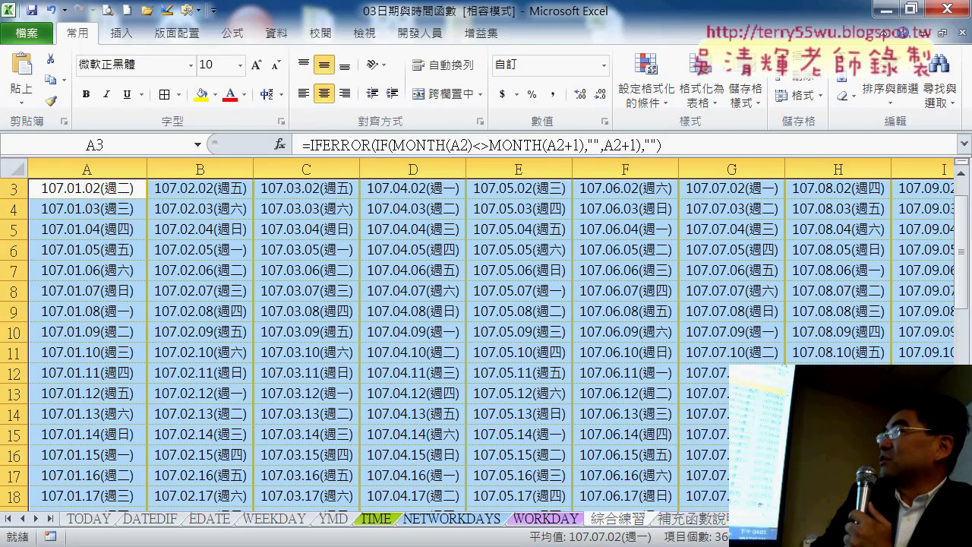
pyautogui.hotkey('alt', 'Tab')
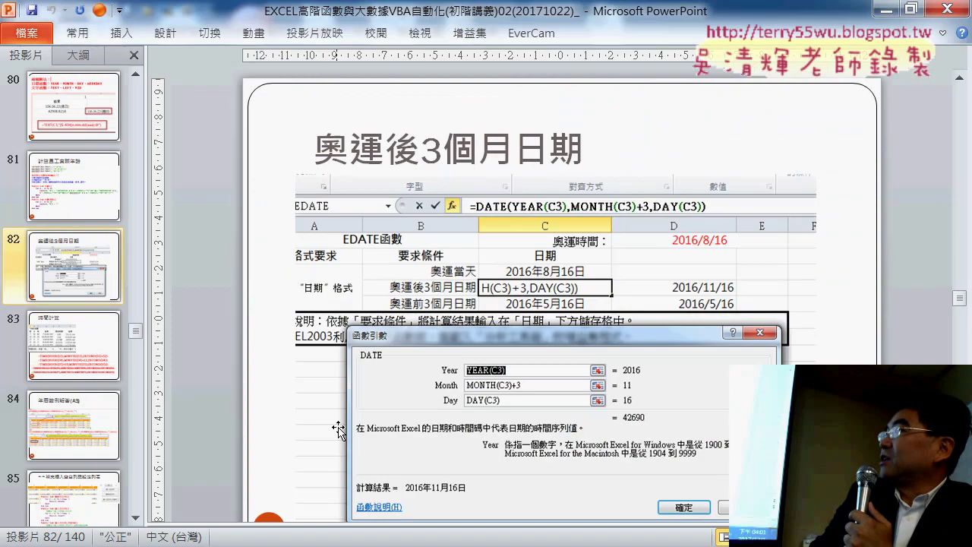
# Scroll to slide 84, 年曆範例解答(A3), showing the IFERROR and ISERROR calendar solutions.
pyautogui.scroll(-1, 342, 413)
pyautogui.scroll(-1, 342, 413)
pyautogui.scroll(-1, 342, 414)
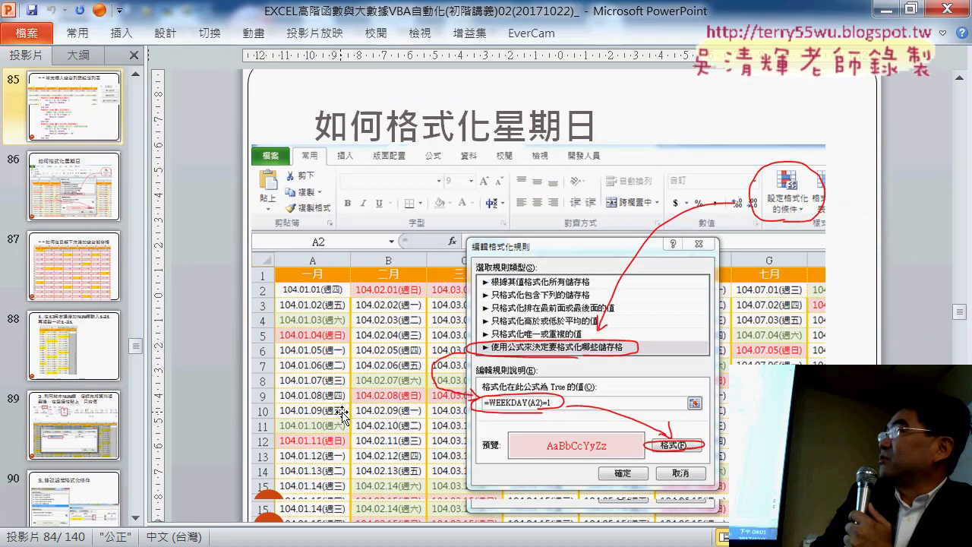
pyautogui.scroll(-1, 343, 413)
pyautogui.scroll(1, 342, 414)
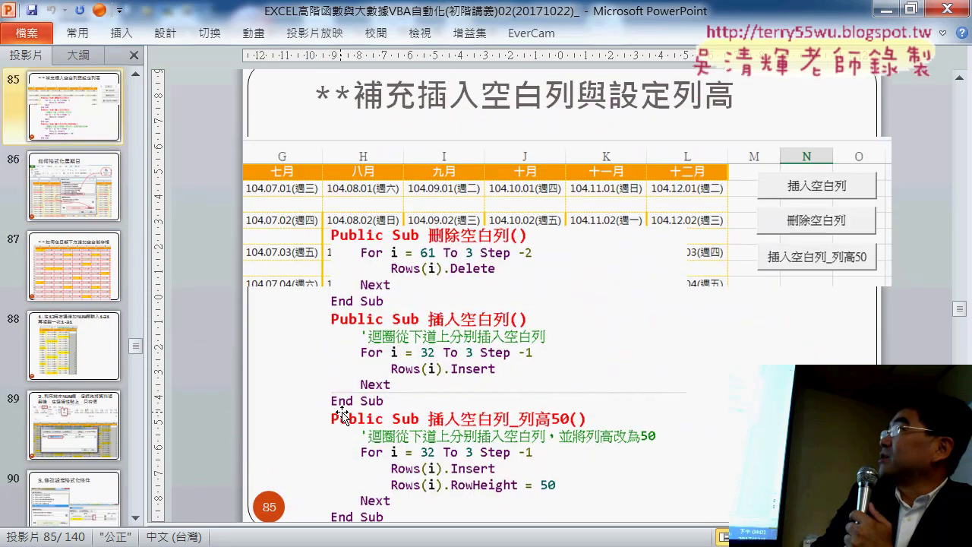
pyautogui.scroll(-1, 342, 414)
pyautogui.scroll(-1, 342, 414)
pyautogui.scroll(1, 342, 414)
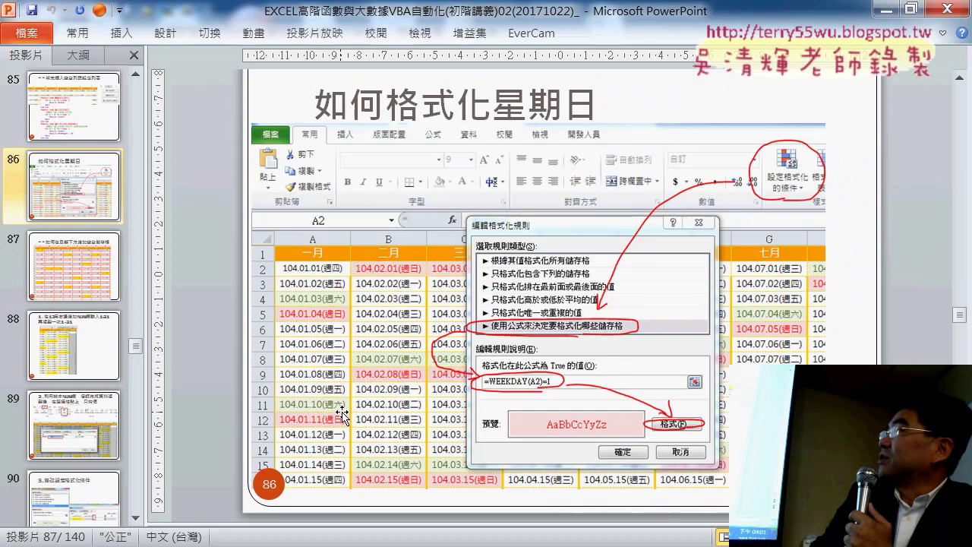
pyautogui.scroll(1, 343, 414)
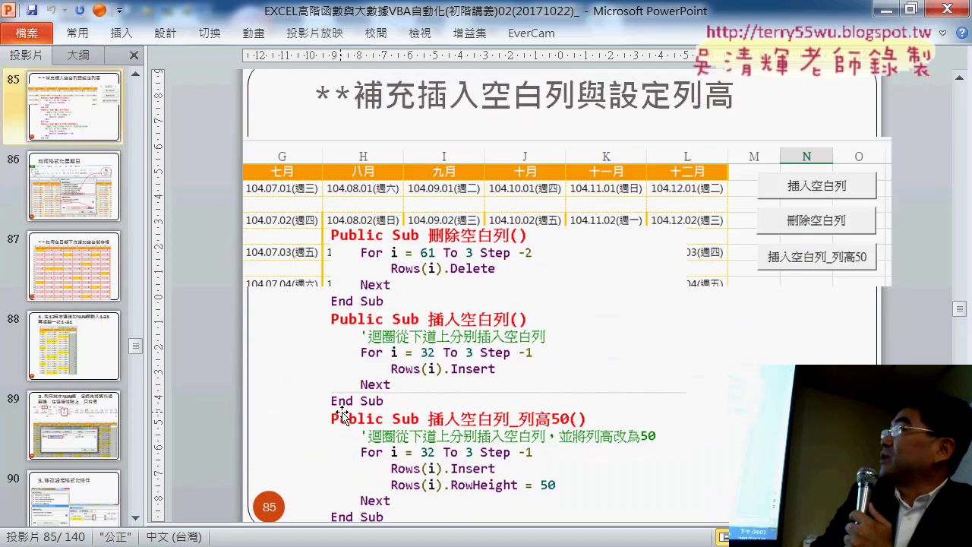
pyautogui.scroll(1, 342, 414)
pyautogui.scroll(1, 342, 414)
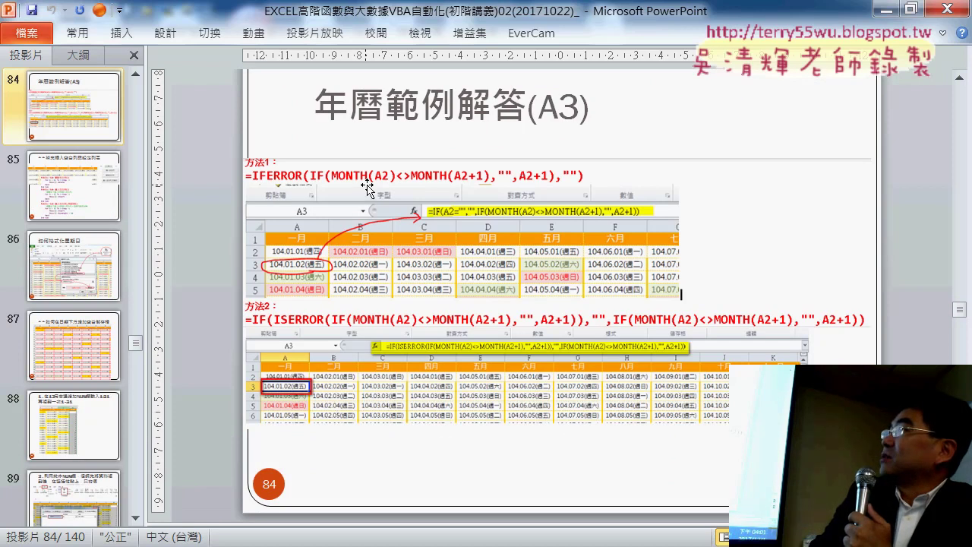
pyautogui.click(370, 183)
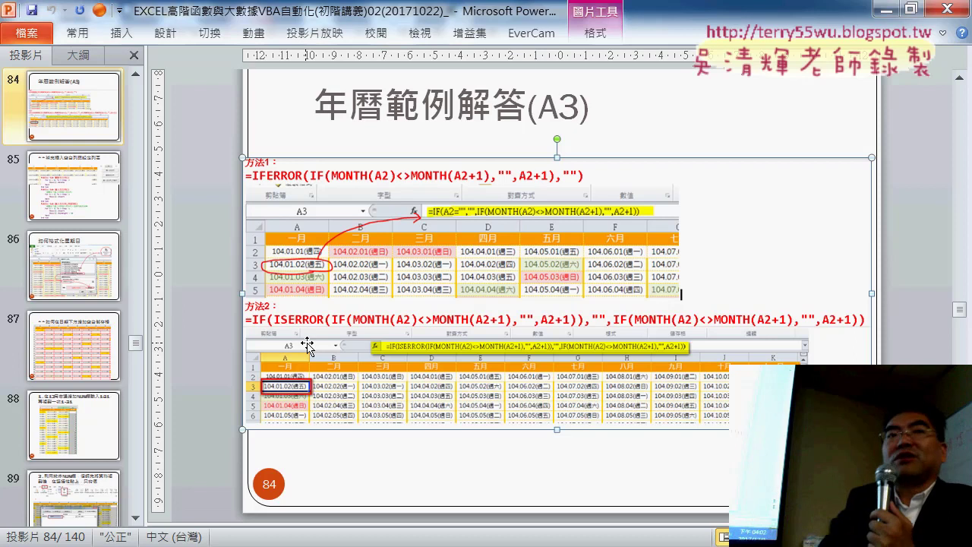
# Scroll past slide 85 to slide 86, 如何格式化星期日, with its =WEEKDAY(A2)=1 rule.
pyautogui.scroll(-1, 313, 354)
pyautogui.scroll(-1, 315, 352)
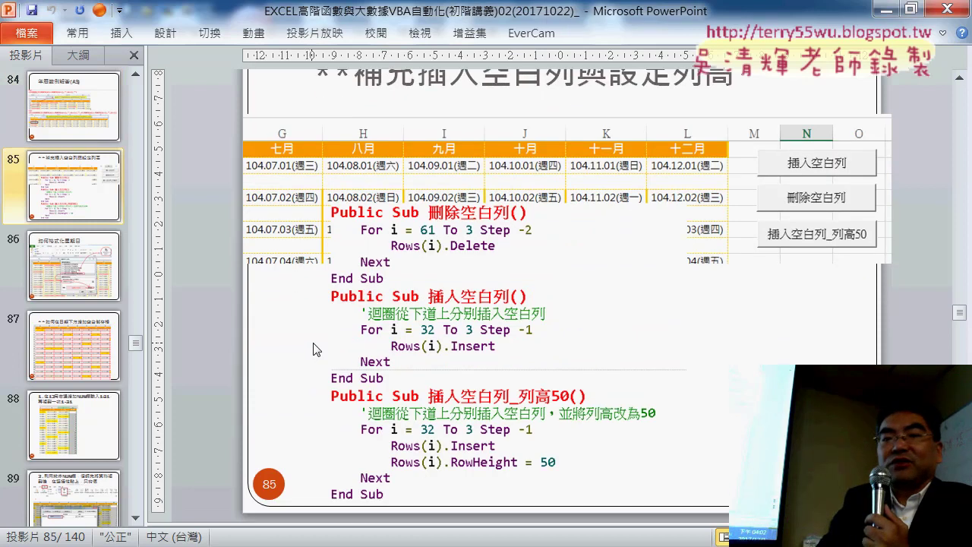
pyautogui.scroll(-1, 315, 349)
pyautogui.scroll(-1, 314, 345)
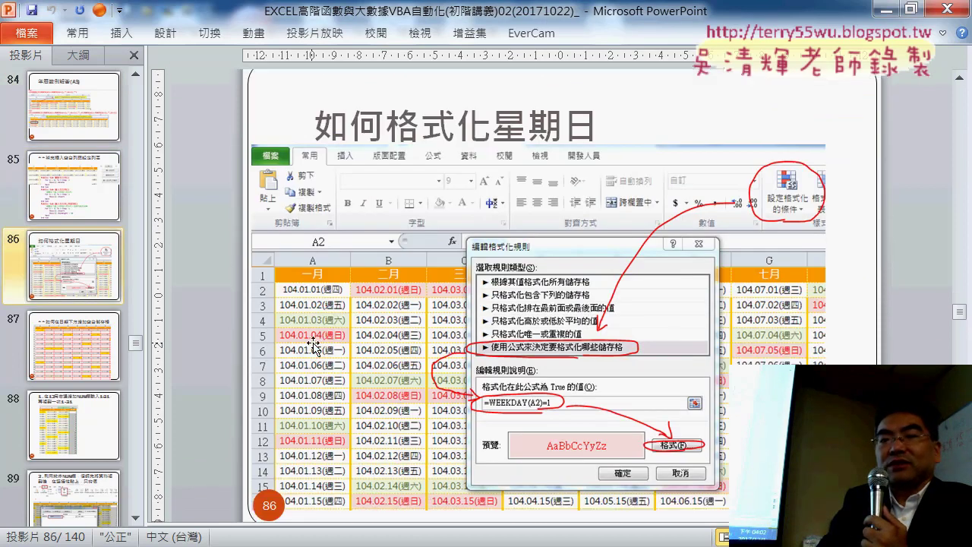
pyautogui.scroll(-1, 313, 345)
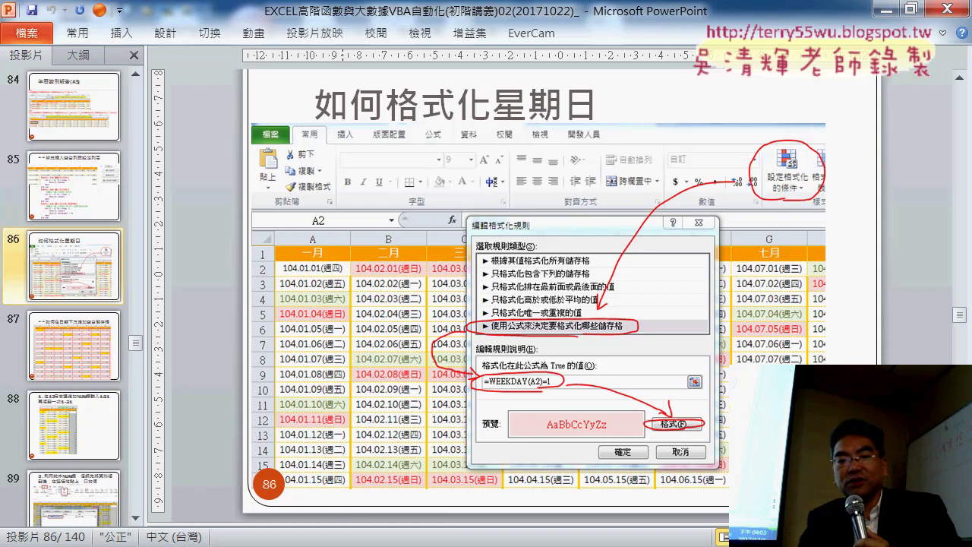
# Return to the Excel workbook and open the WEEKDAY sheet.
pyautogui.click(314, 466)
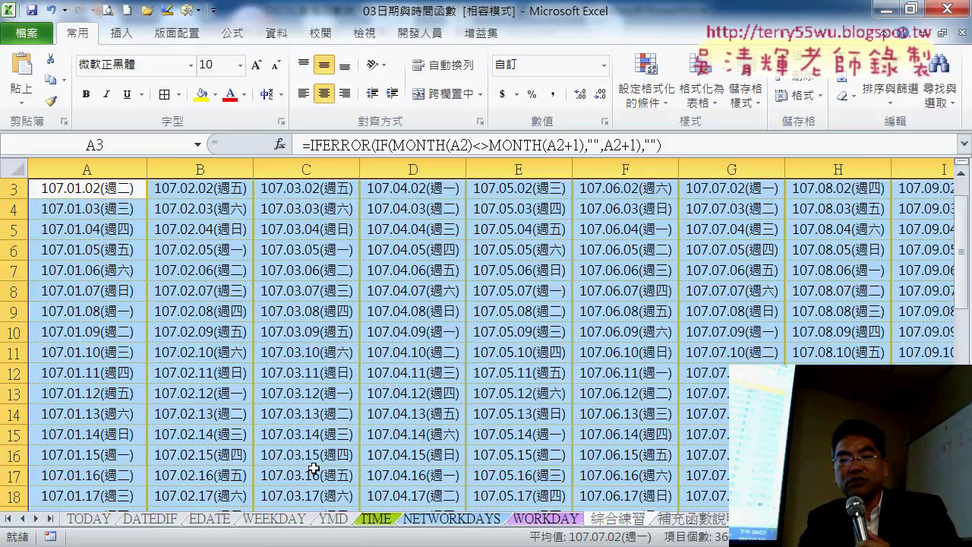
pyautogui.click(285, 522)
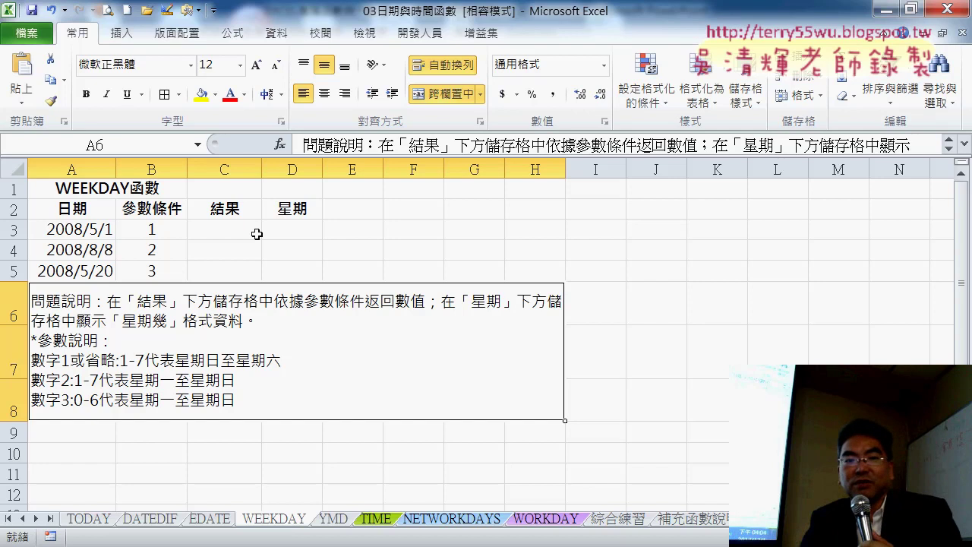
# Enter =WEEKDAY(A3) in C3 from the Date & Time functions, returning 5 for 2008/5/1.
pyautogui.click(93, 231)
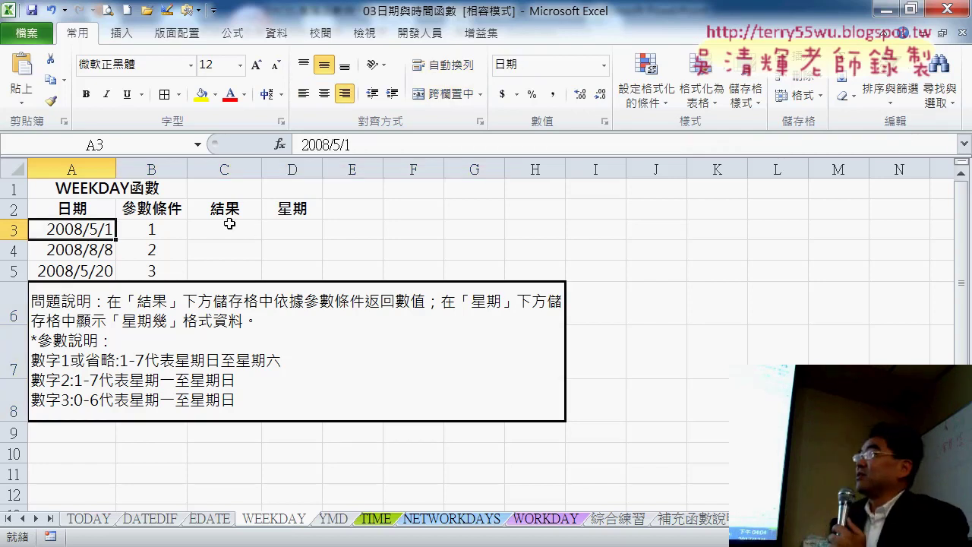
pyautogui.click(230, 225)
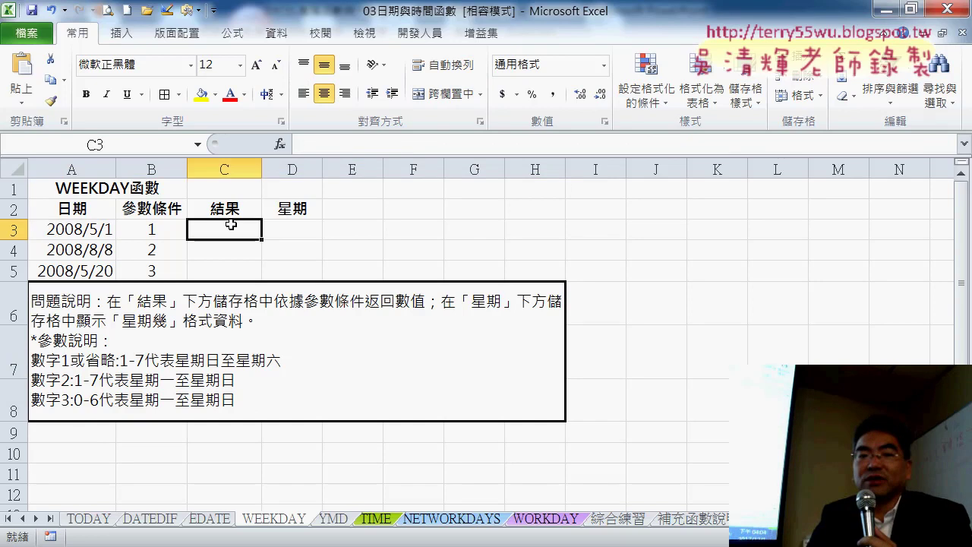
pyautogui.click(284, 149)
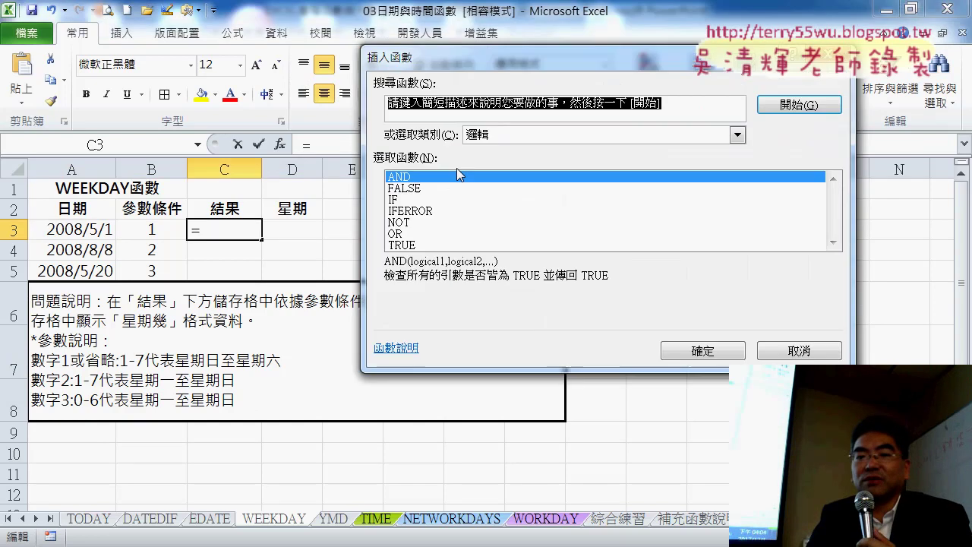
pyautogui.click(571, 137)
pyautogui.click(585, 183)
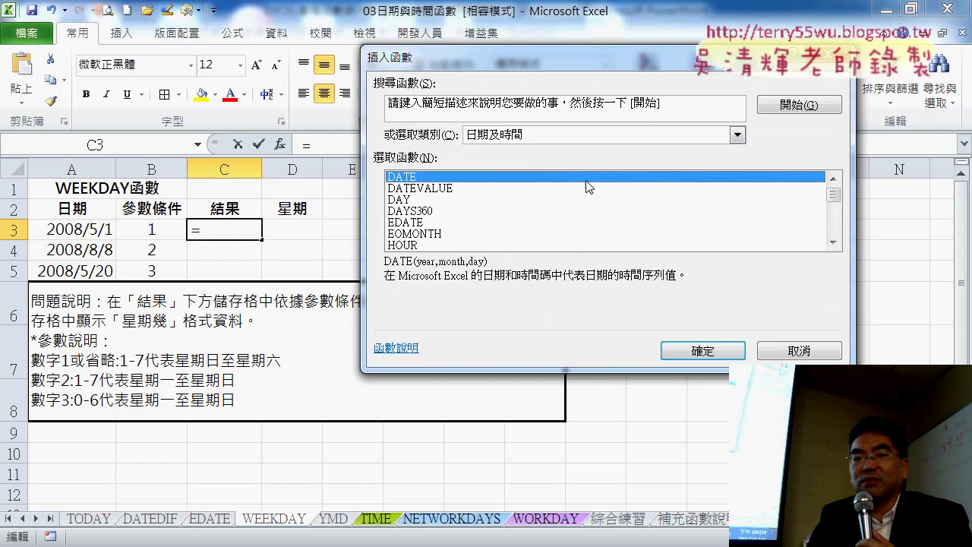
pyautogui.moveTo(842, 195); pyautogui.dragTo(841, 222)
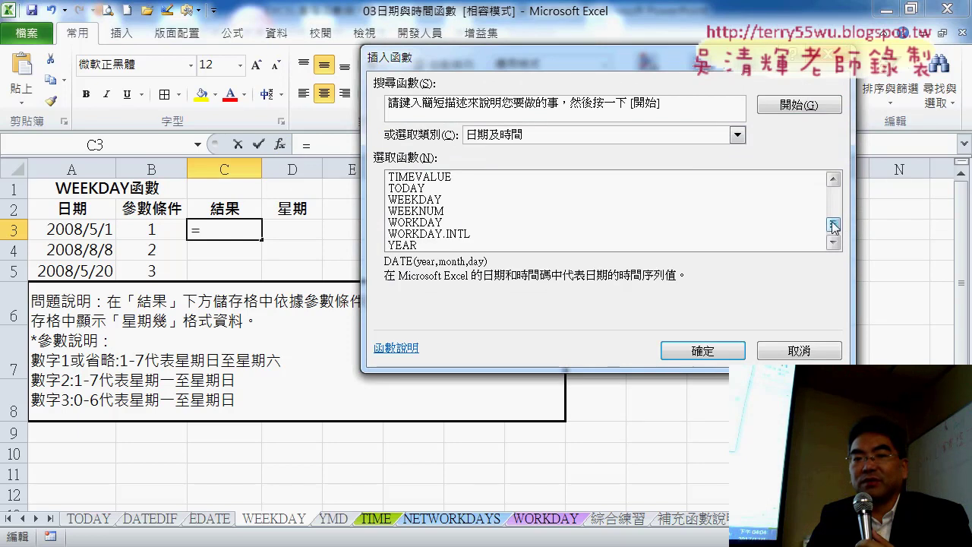
pyautogui.doubleClick(435, 200)
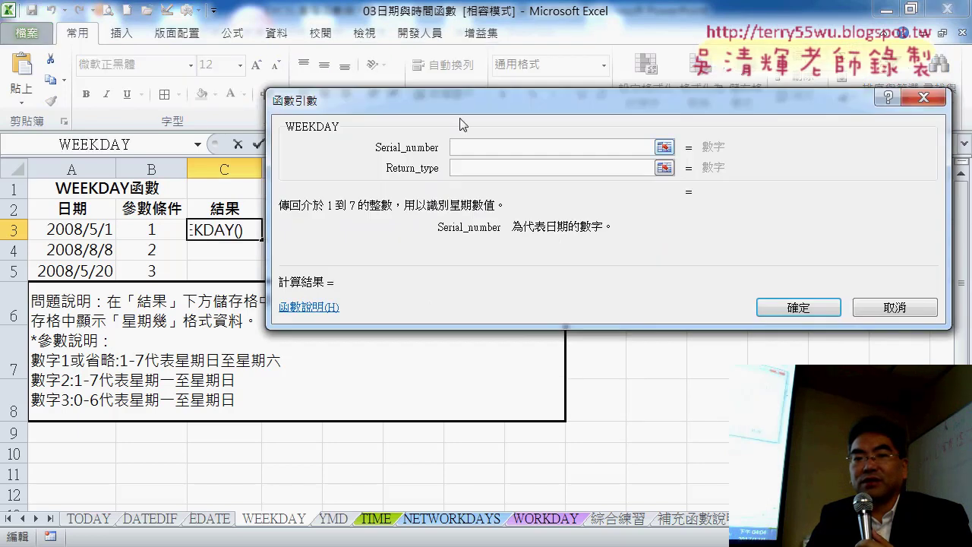
pyautogui.moveTo(474, 110); pyautogui.dragTo(577, 116)
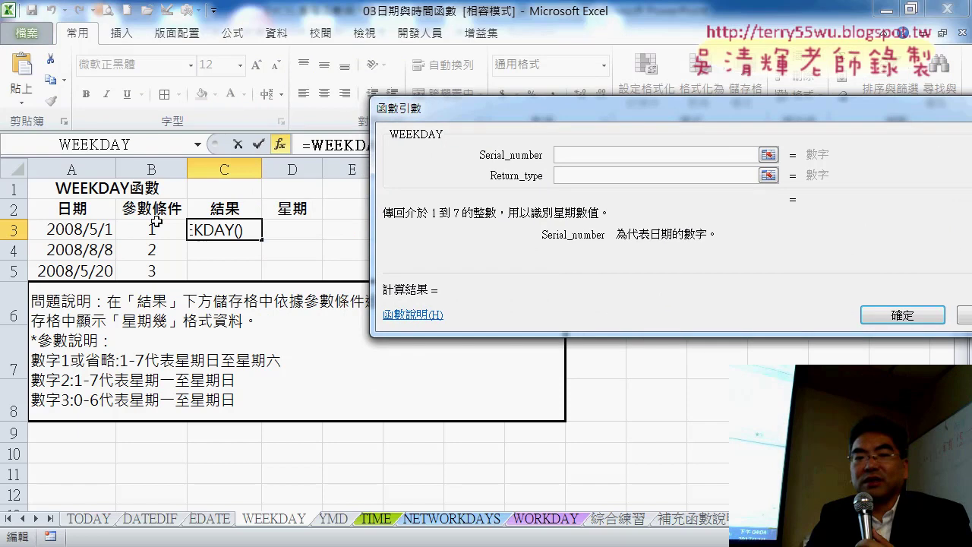
pyautogui.click(78, 234)
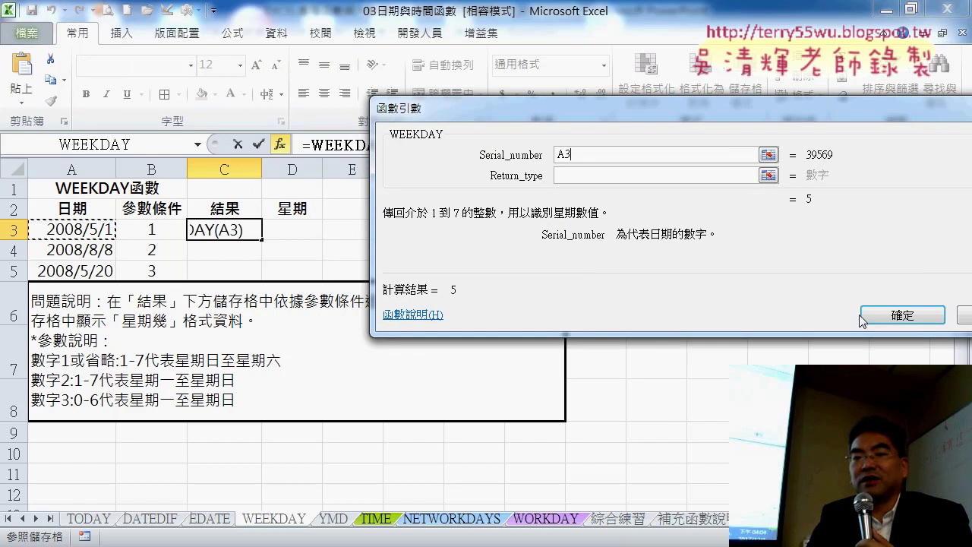
pyautogui.click(902, 315)
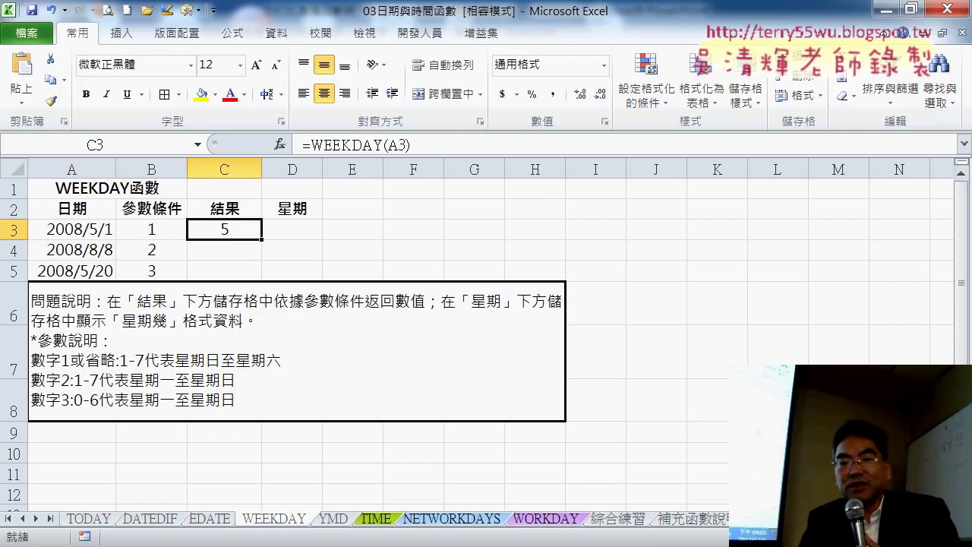
# On the 綜合練習 sheet, check A2 and A7, then select all calendar dates A2:L32.
pyautogui.click(616, 521)
pyautogui.scroll(1, 577, 470)
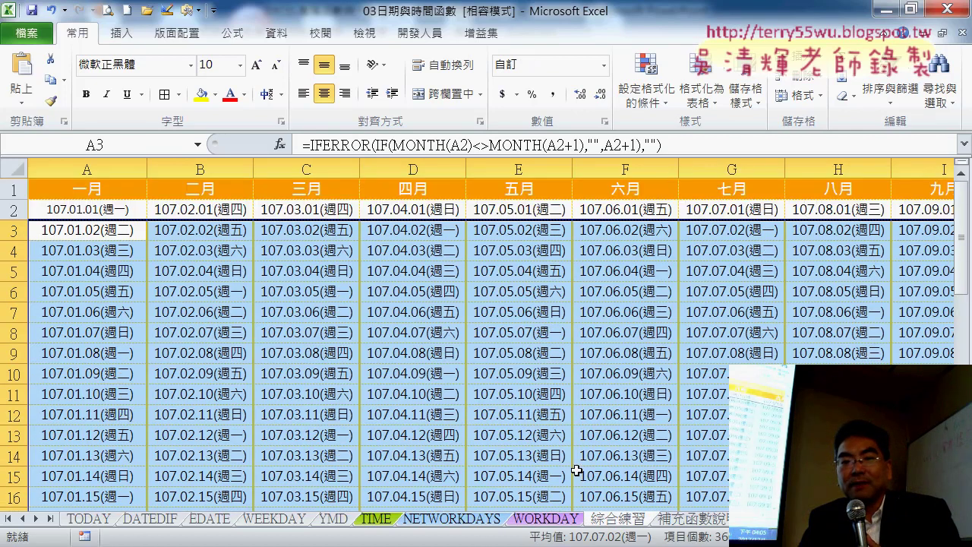
pyautogui.click(66, 206)
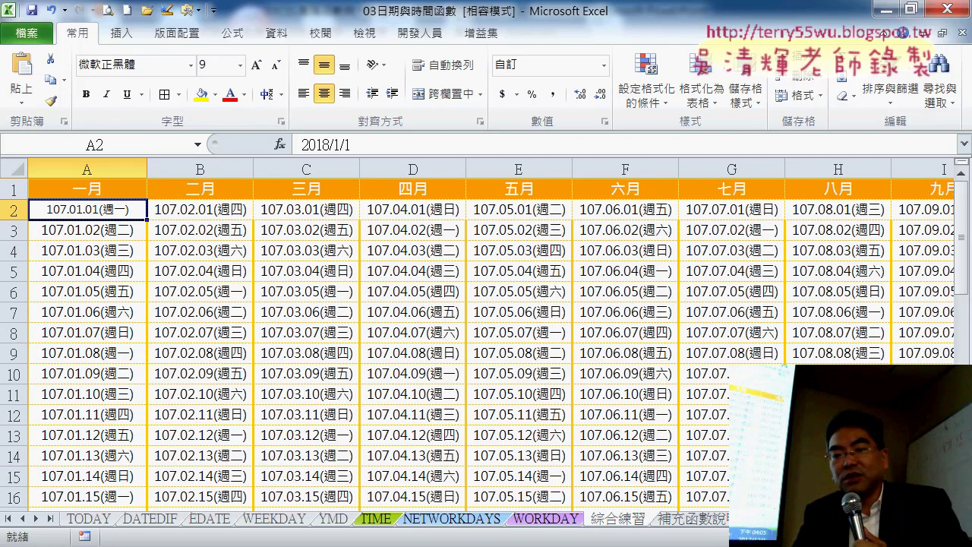
pyautogui.keyDown('ctrl'); pyautogui.scroll(-1, 486, 334); pyautogui.keyUp('ctrl')
pyautogui.keyDown('ctrl'); pyautogui.scroll(-1, 486, 334); pyautogui.keyUp('ctrl')
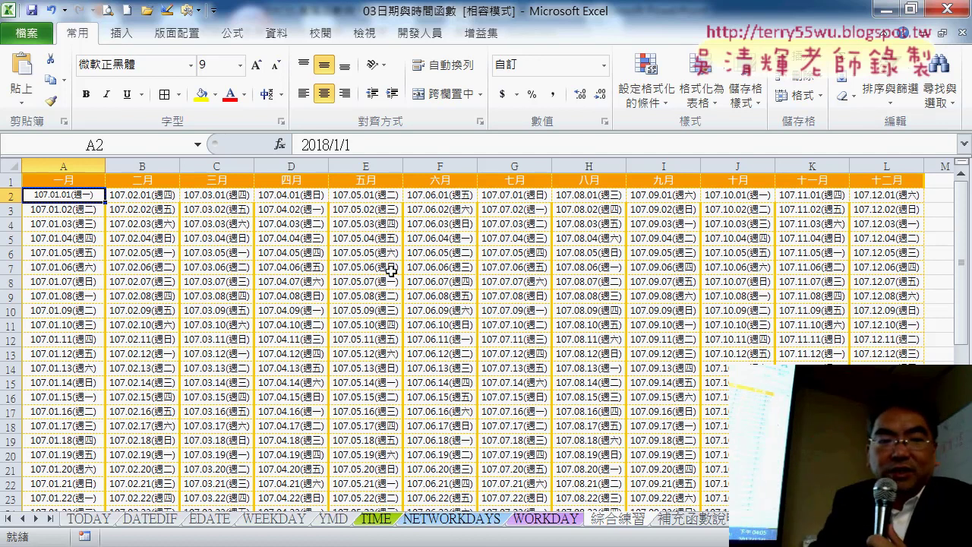
pyautogui.click(59, 271)
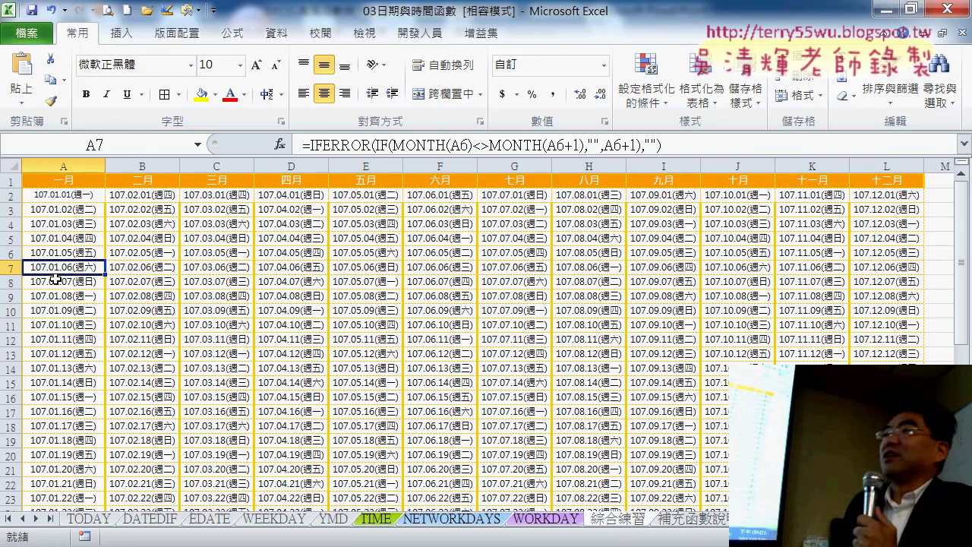
pyautogui.click(66, 194)
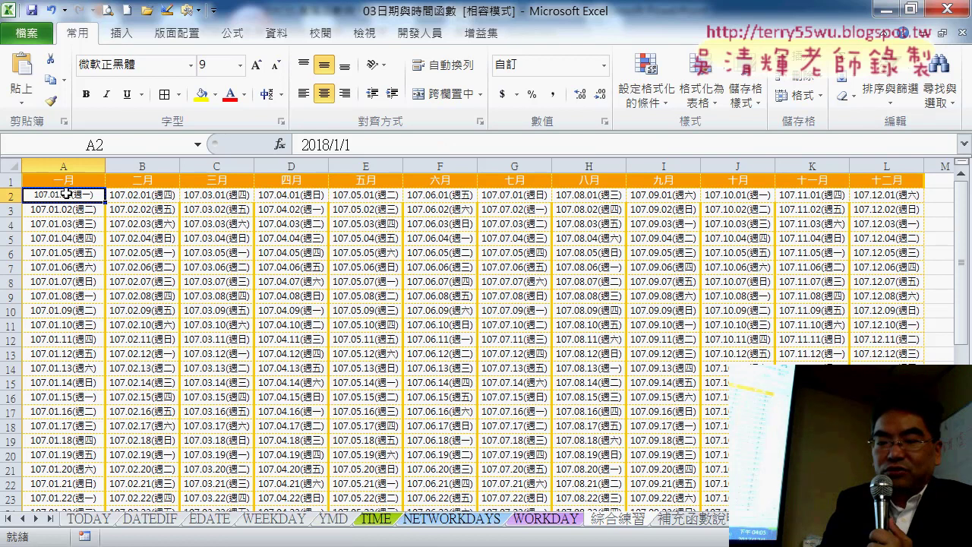
pyautogui.hotkey('ctrl', 'shift', 'Right')
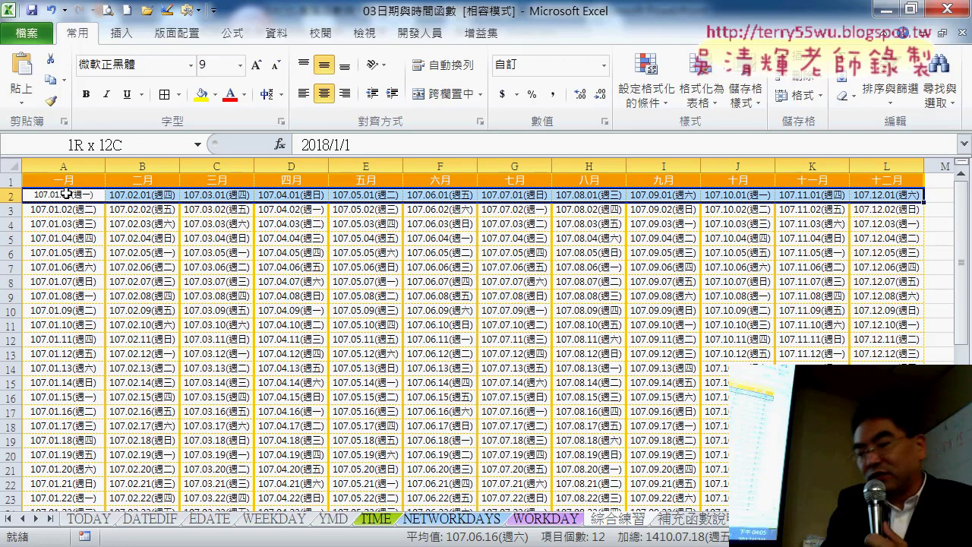
pyautogui.hotkey('ctrl', 'shift', 'Down')
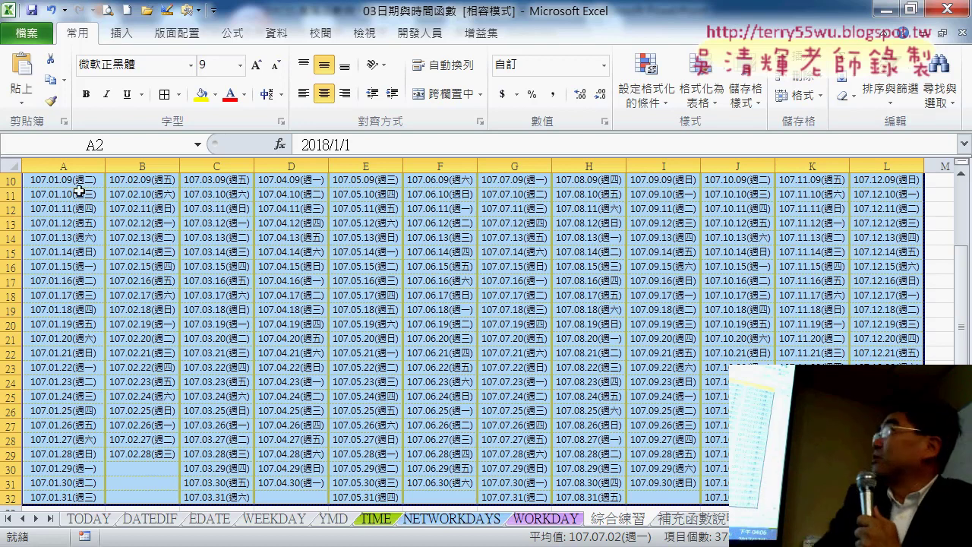
pyautogui.click(660, 96)
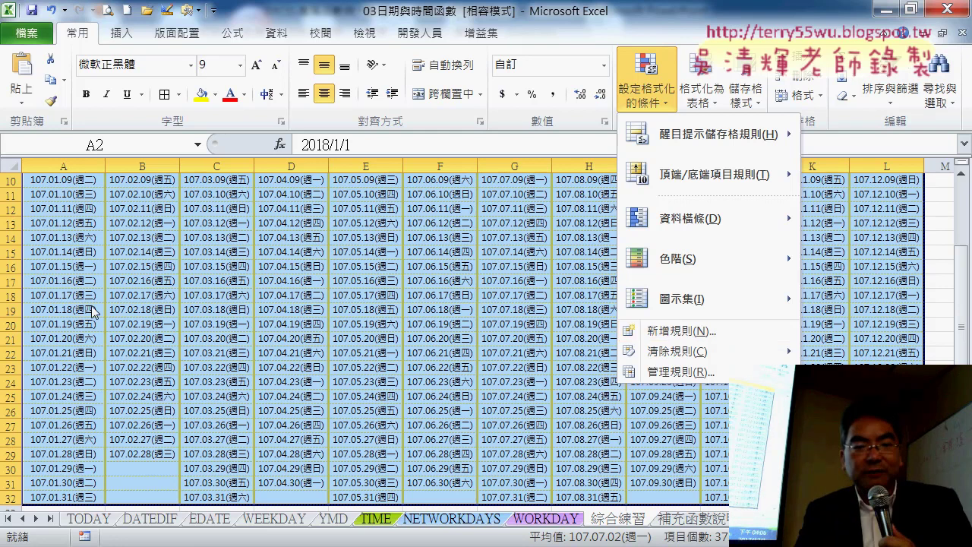
pyautogui.click(70, 454)
pyautogui.scroll(3, 91, 357)
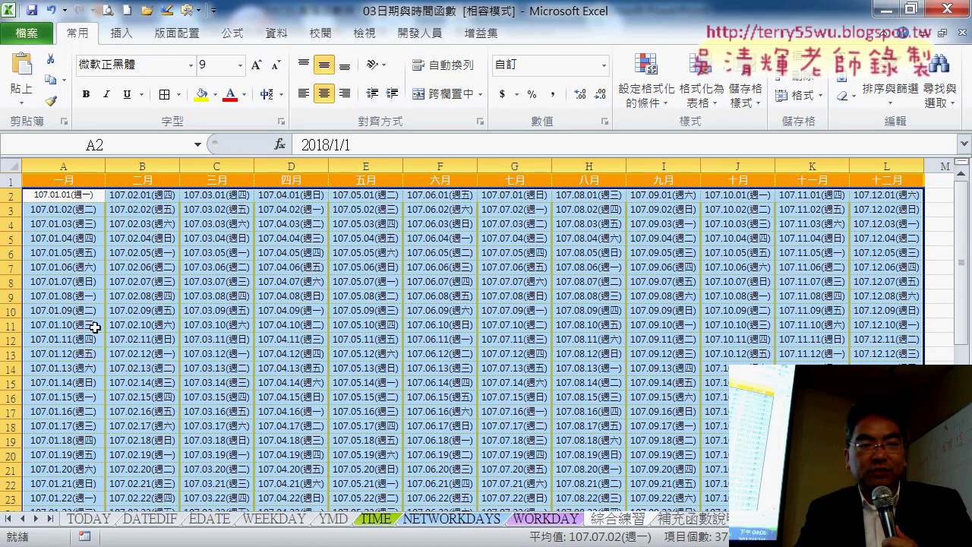
pyautogui.click(80, 210)
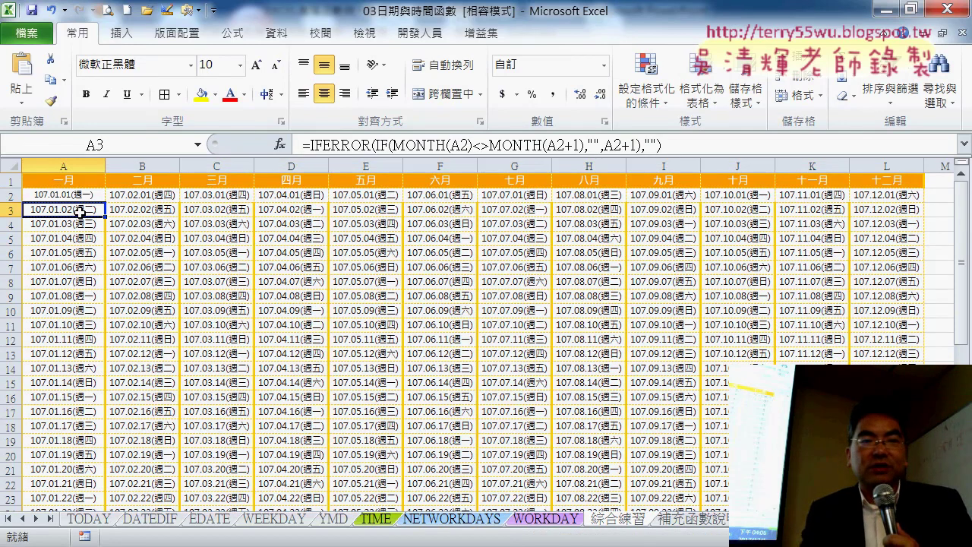